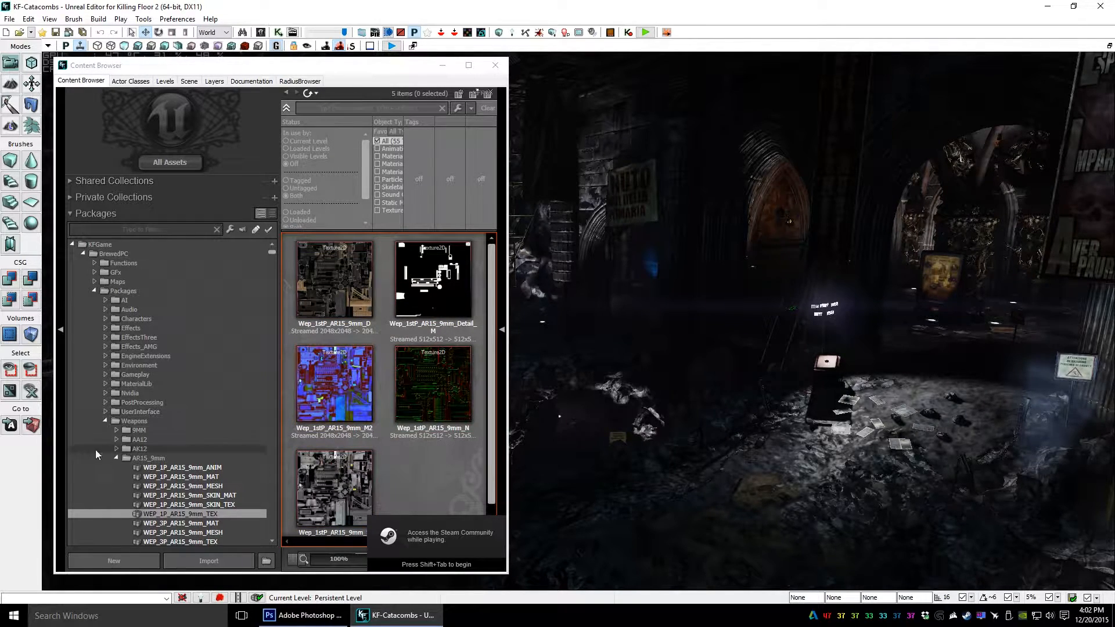
# - Open the umodel_win32 folder under KFGame\BrewedPC\Packages in File Explorer and launch umodel.exe
pyautogui.click(12, 616)
pyautogui.click(192, 469)
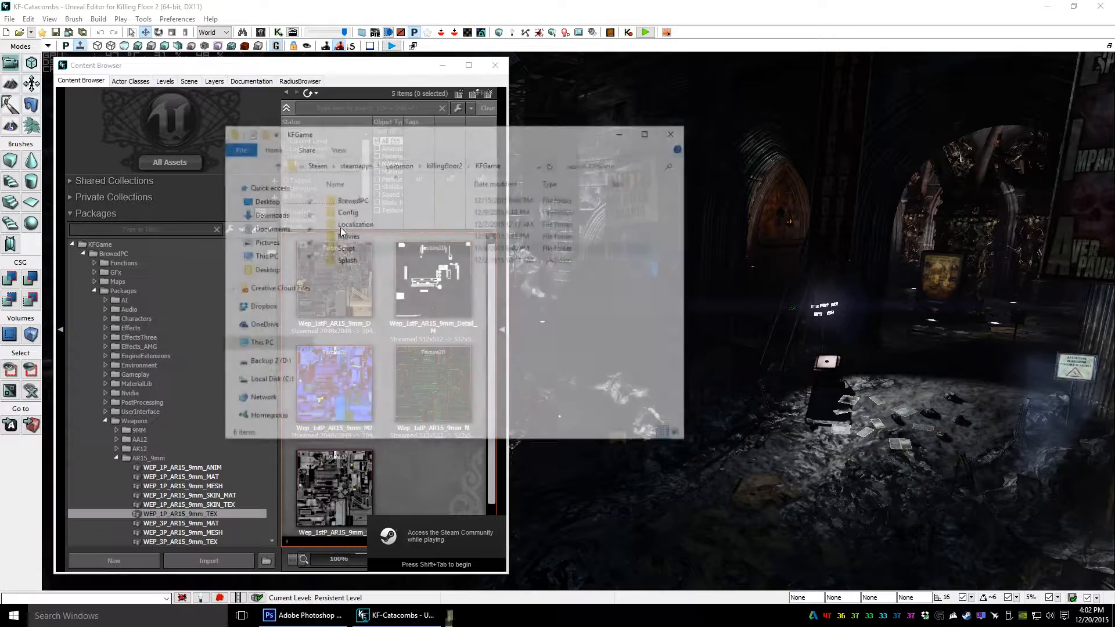
pyautogui.doubleClick(378, 201)
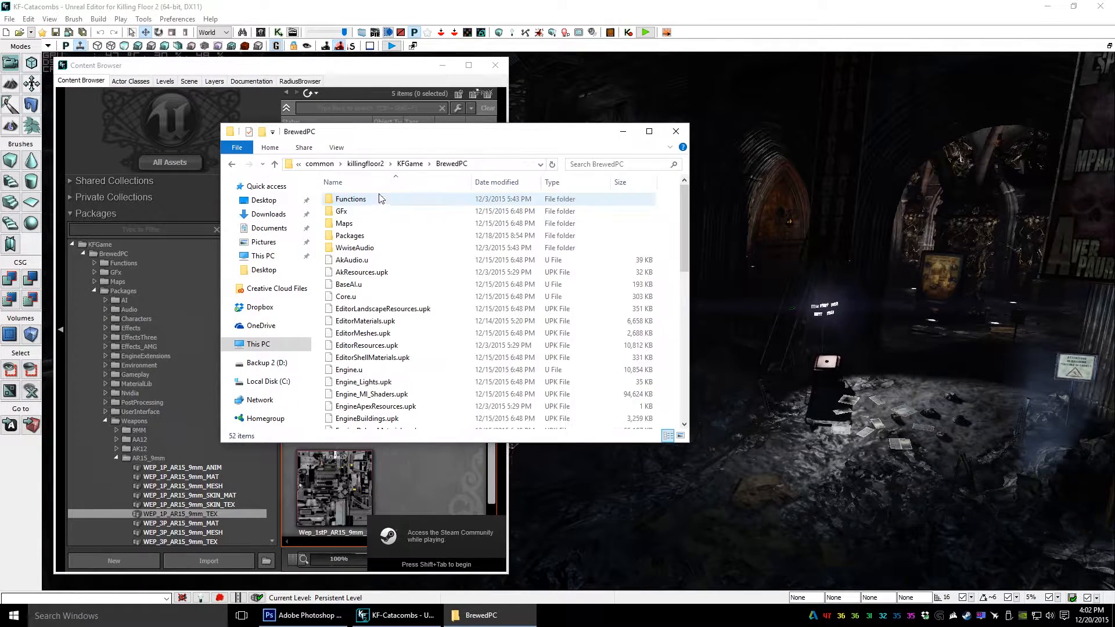
pyautogui.doubleClick(372, 236)
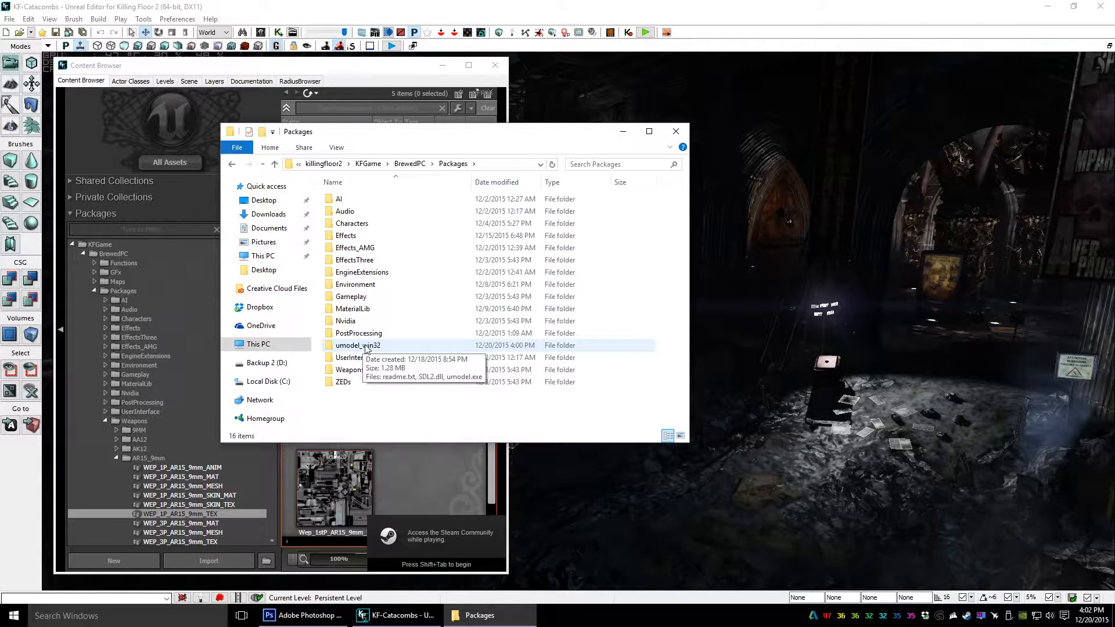
pyautogui.doubleClick(357, 346)
pyautogui.doubleClick(354, 224)
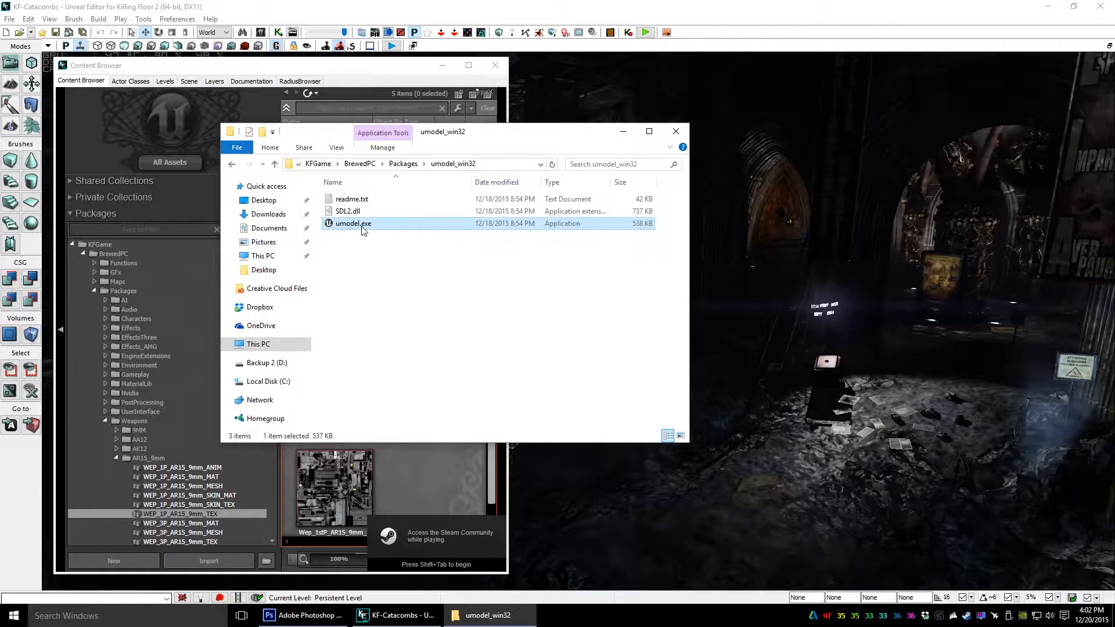
pyautogui.click(581, 318)
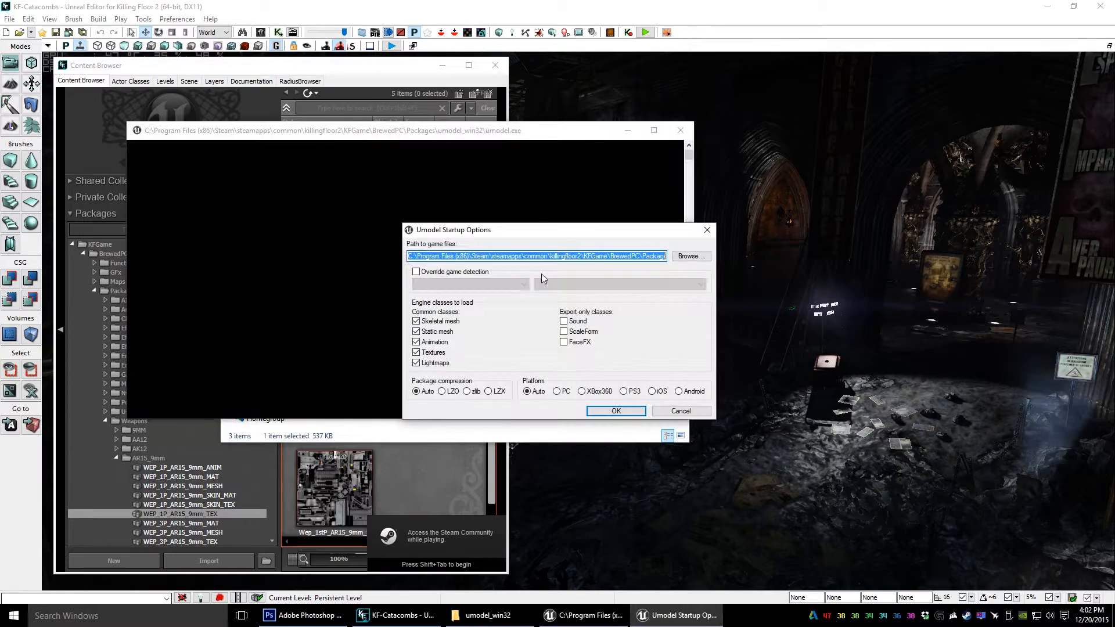
# - Set the path to game files to the Packages\Weapons\AR15_9mm folder and accept the startup options
pyautogui.click(686, 256)
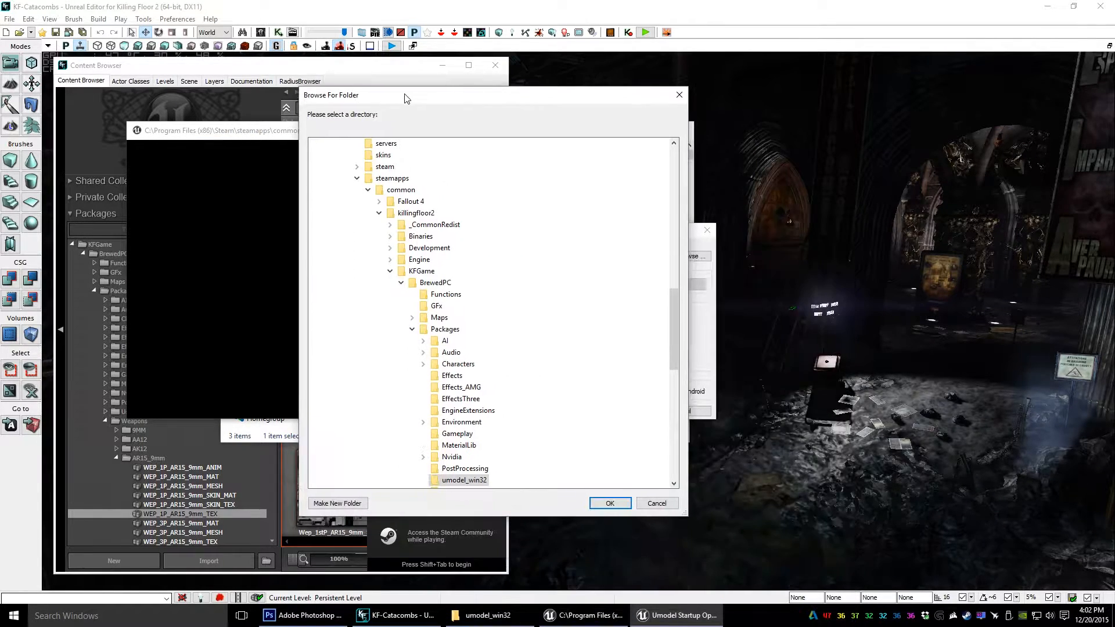
pyautogui.scroll(-10, 473, 395)
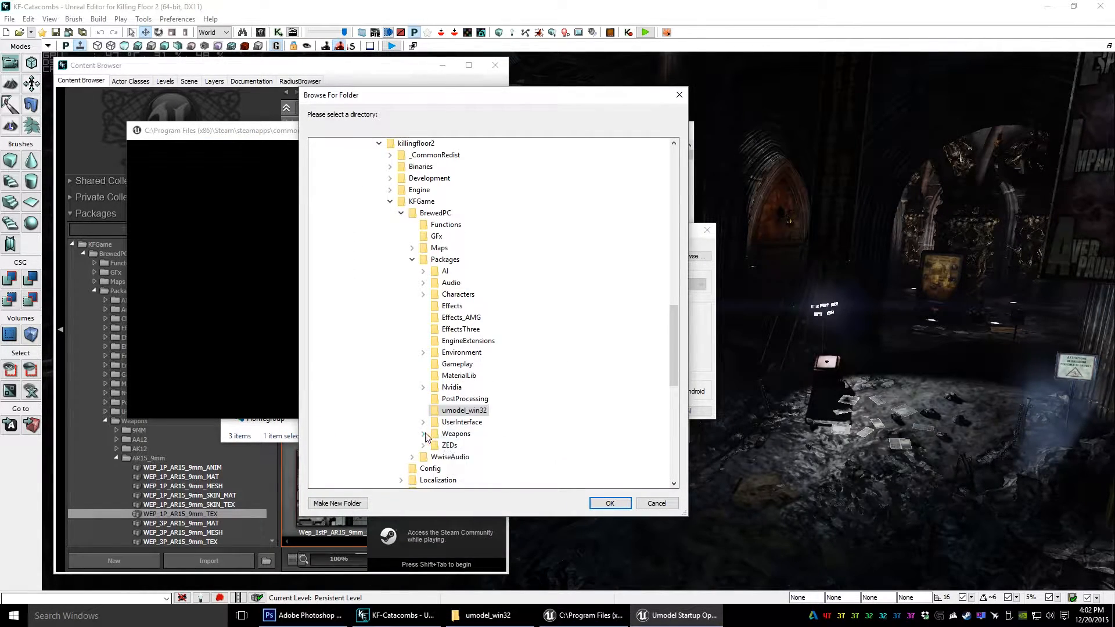
pyautogui.click(471, 190)
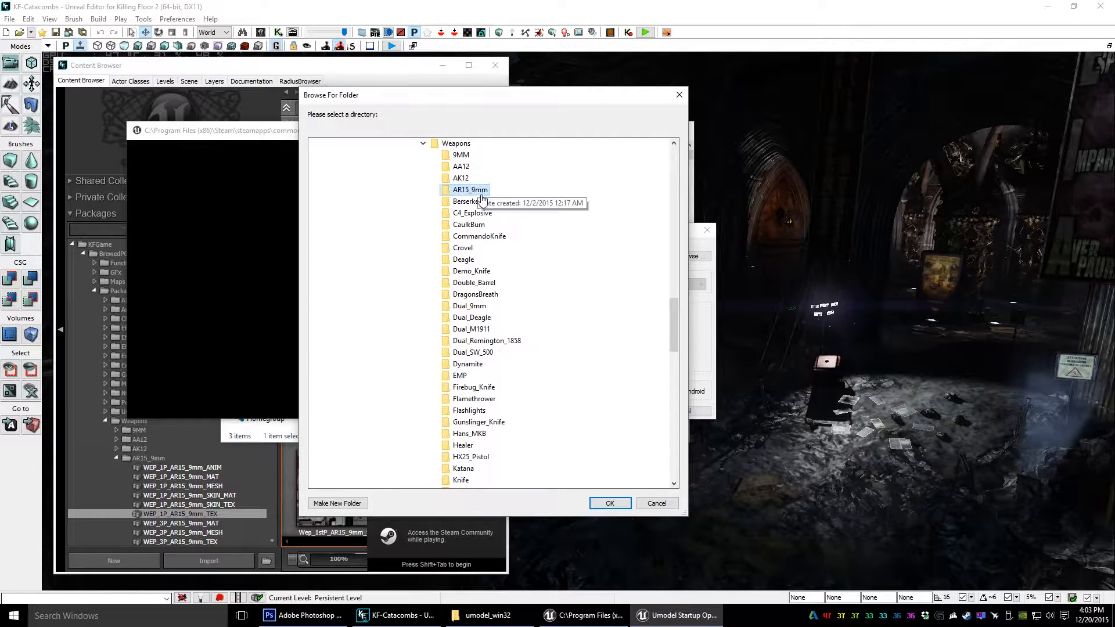
pyautogui.click(610, 503)
pyautogui.click(625, 411)
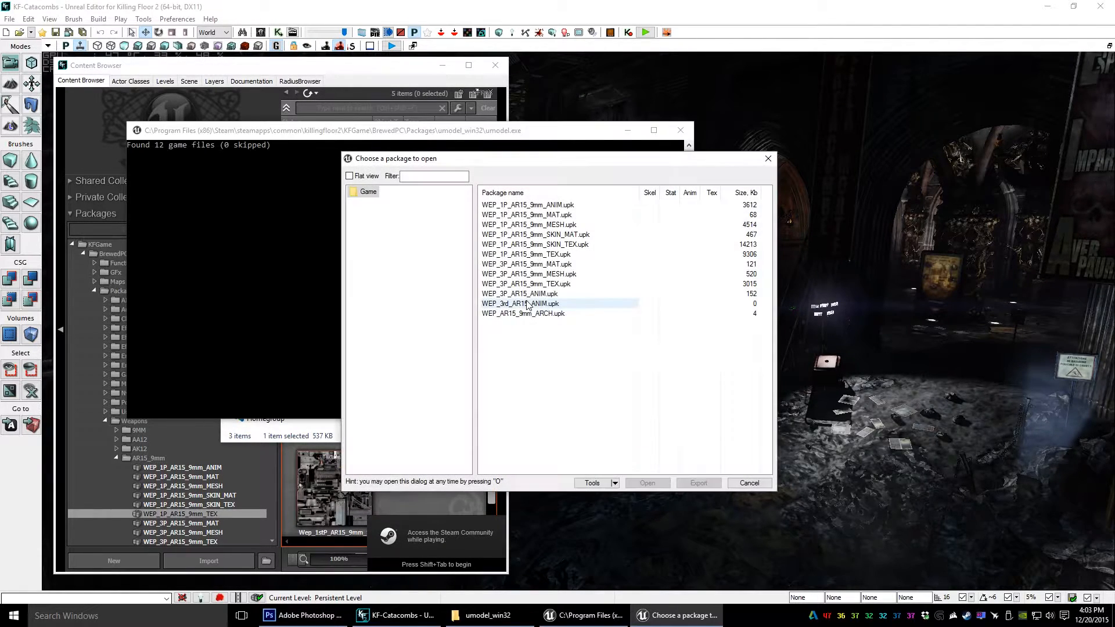
# - Export the package WEP_1P_AR15_9mm_TEX.upk and close the package chooser
pyautogui.click(526, 254)
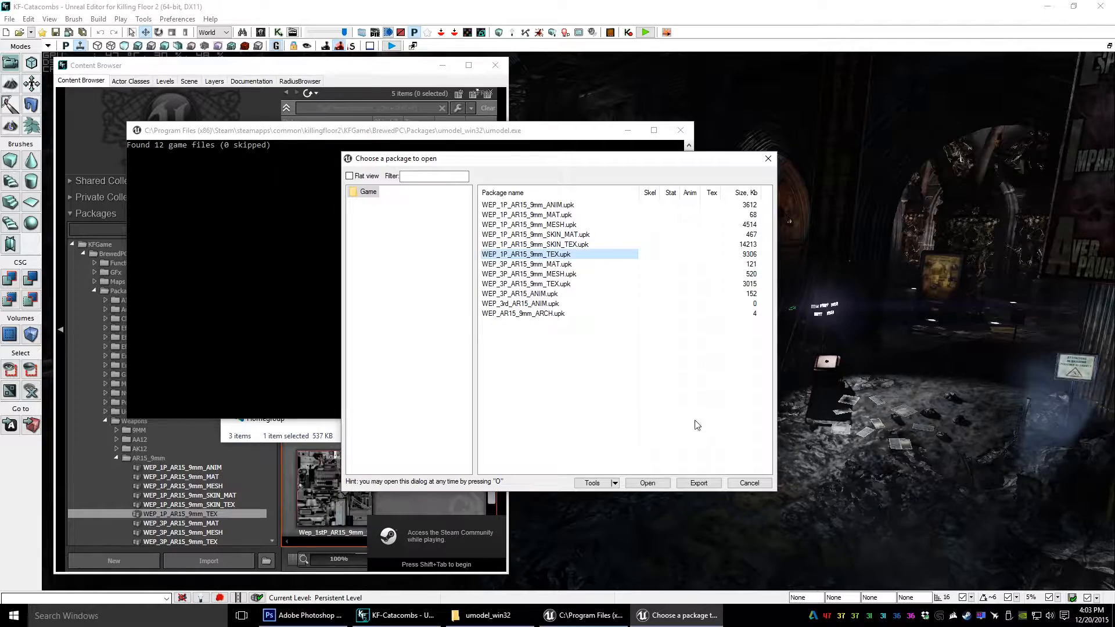
pyautogui.click(685, 485)
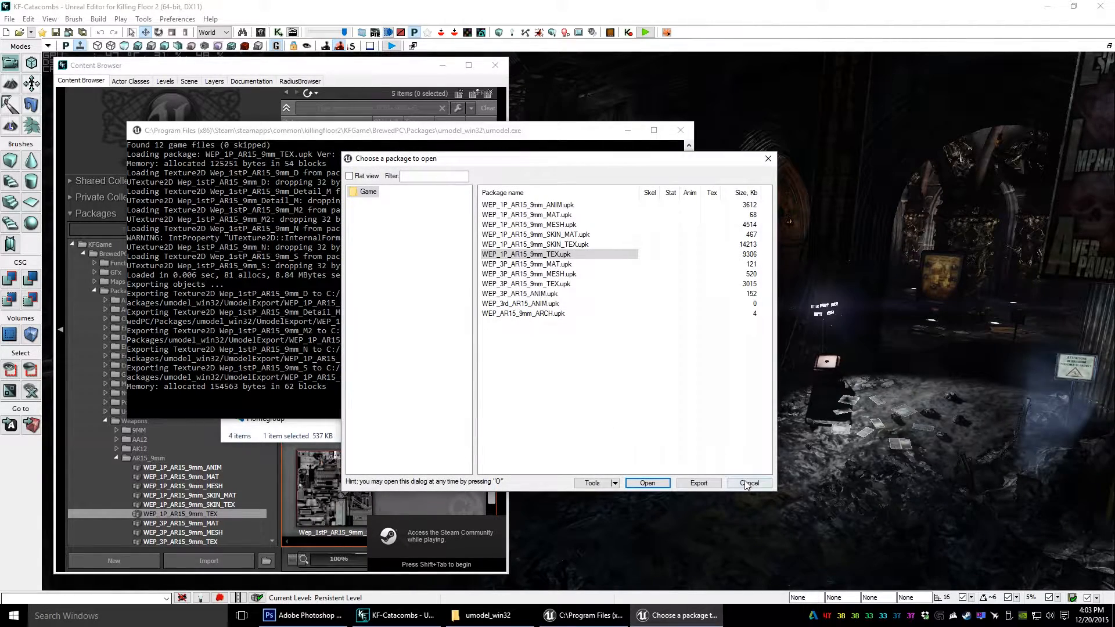
pyautogui.click(746, 485)
# - Open Wep_1stP_AR15_9mm_M2.tga in Photoshop from UmodelExport\WEP_1P_AR15_9mm_TEX\Texture2D
pyautogui.click(366, 201)
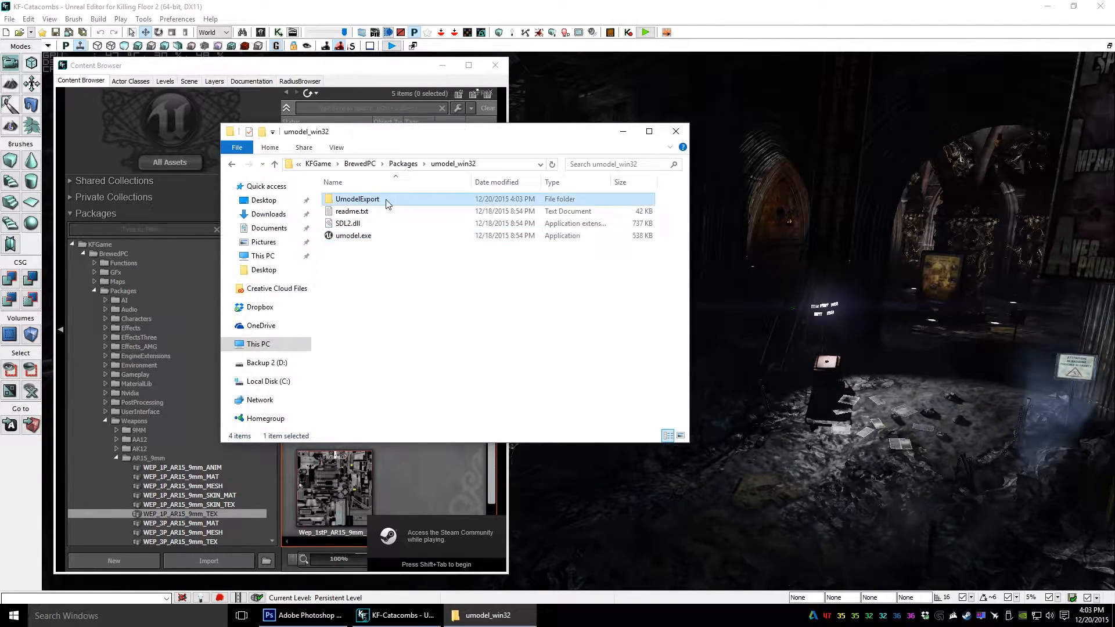
pyautogui.doubleClick(369, 203)
pyautogui.doubleClick(375, 199)
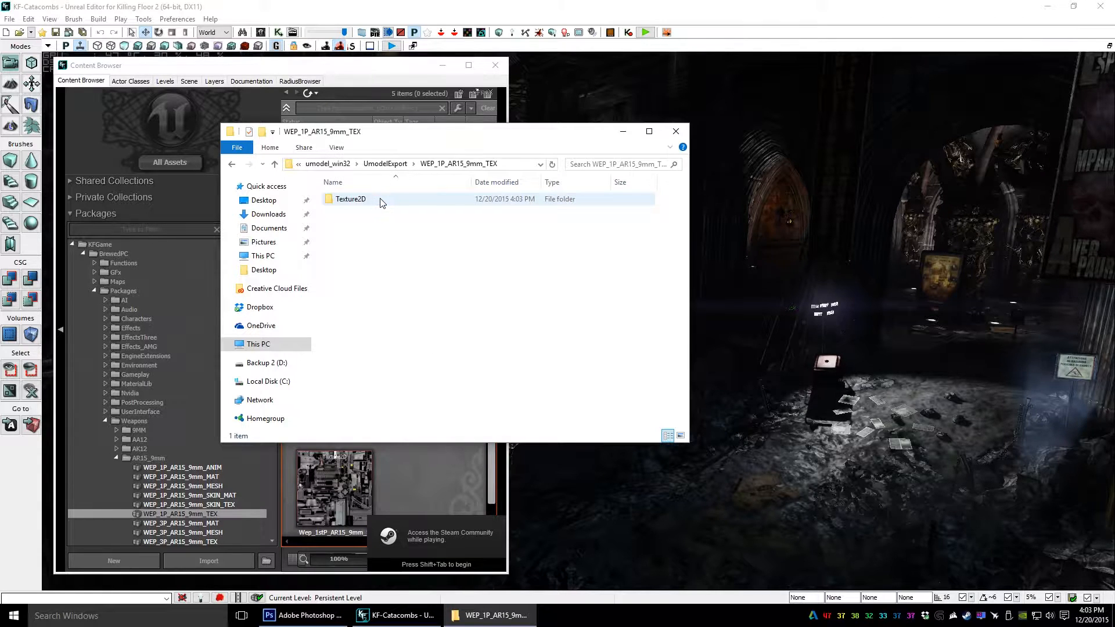
pyautogui.click(363, 200)
pyautogui.doubleClick(363, 199)
pyautogui.click(505, 232)
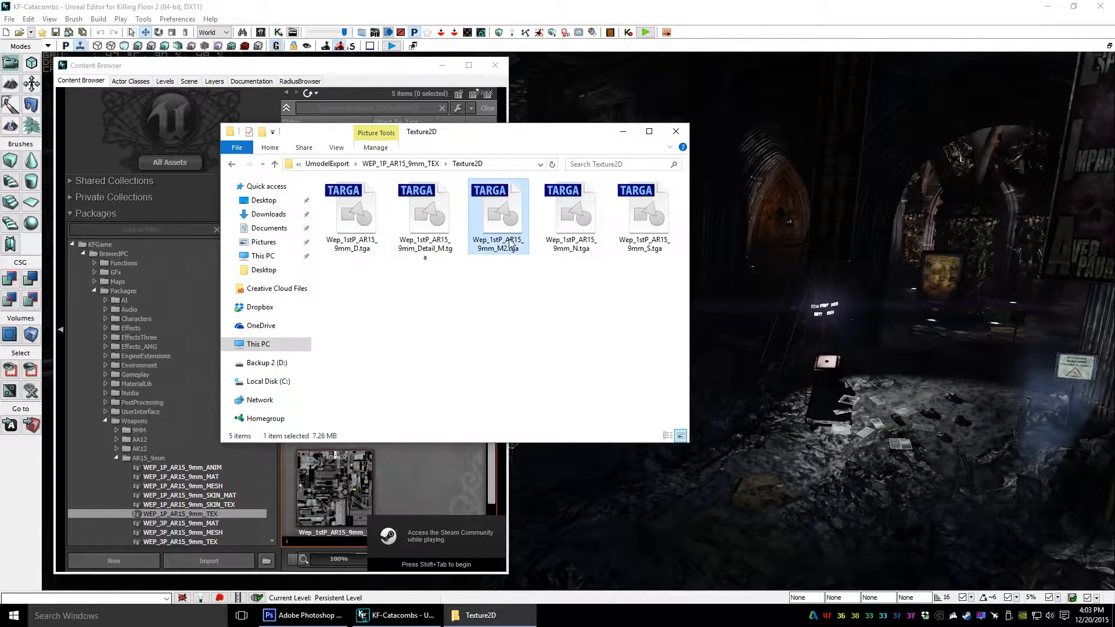
pyautogui.doubleClick(505, 232)
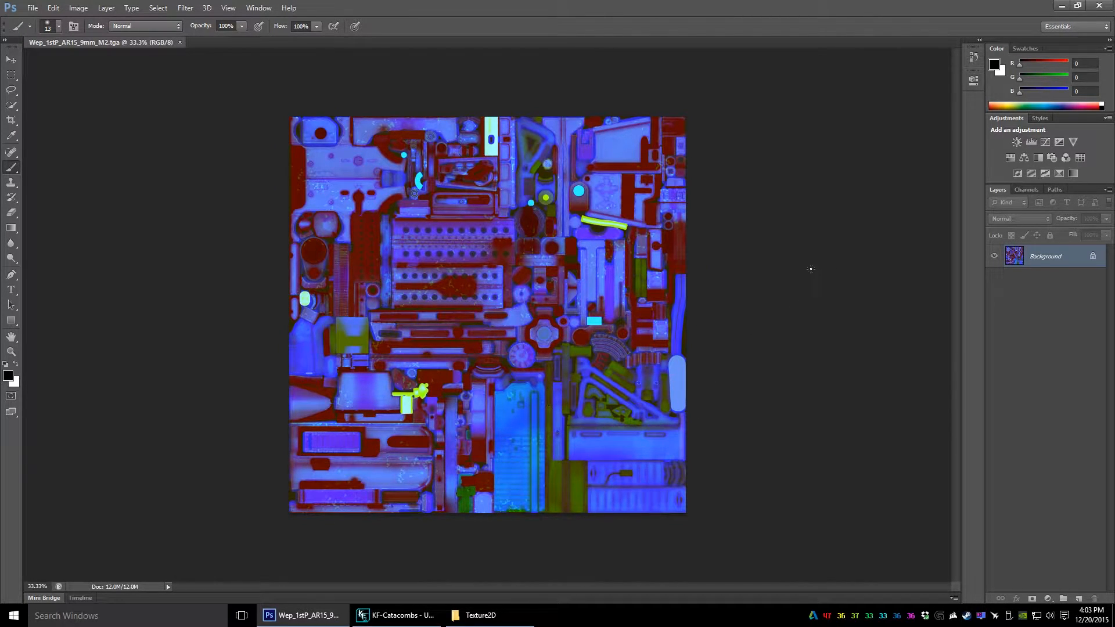
# - Add a new channel named Alpha 1 with a near-black mask colour and 75% opacity
pyautogui.click(1026, 190)
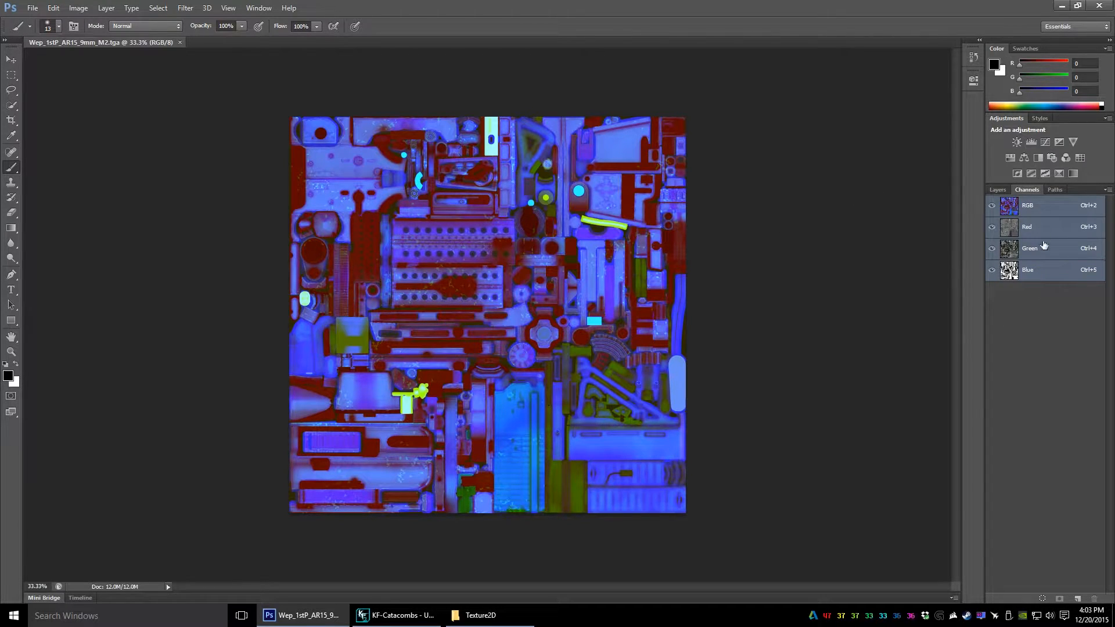
pyautogui.click(1107, 189)
pyautogui.click(1075, 199)
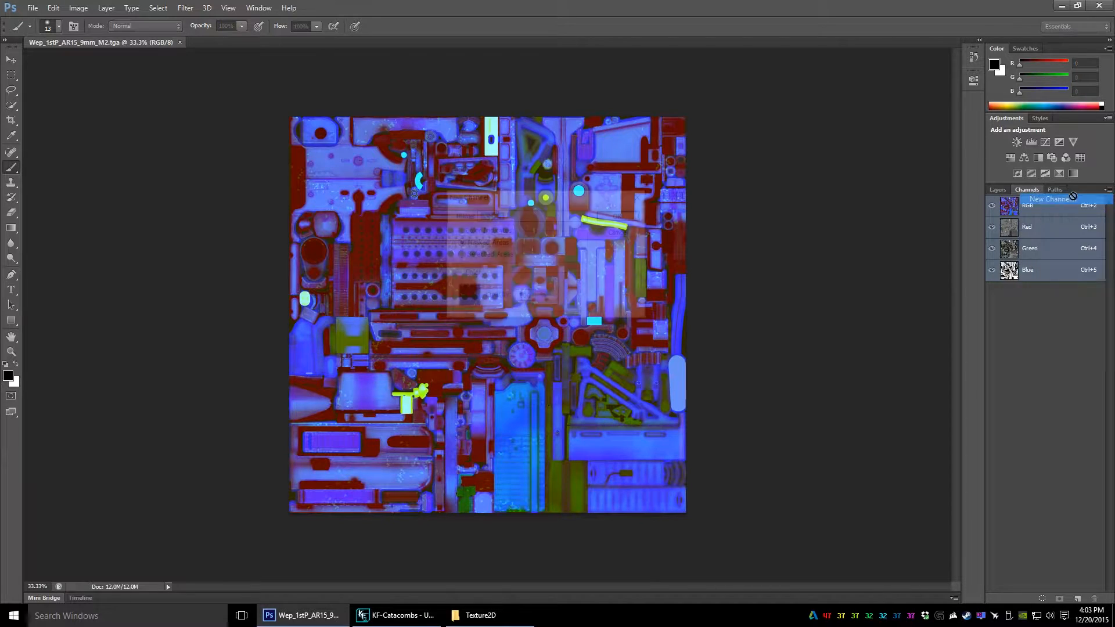
pyautogui.click(471, 300)
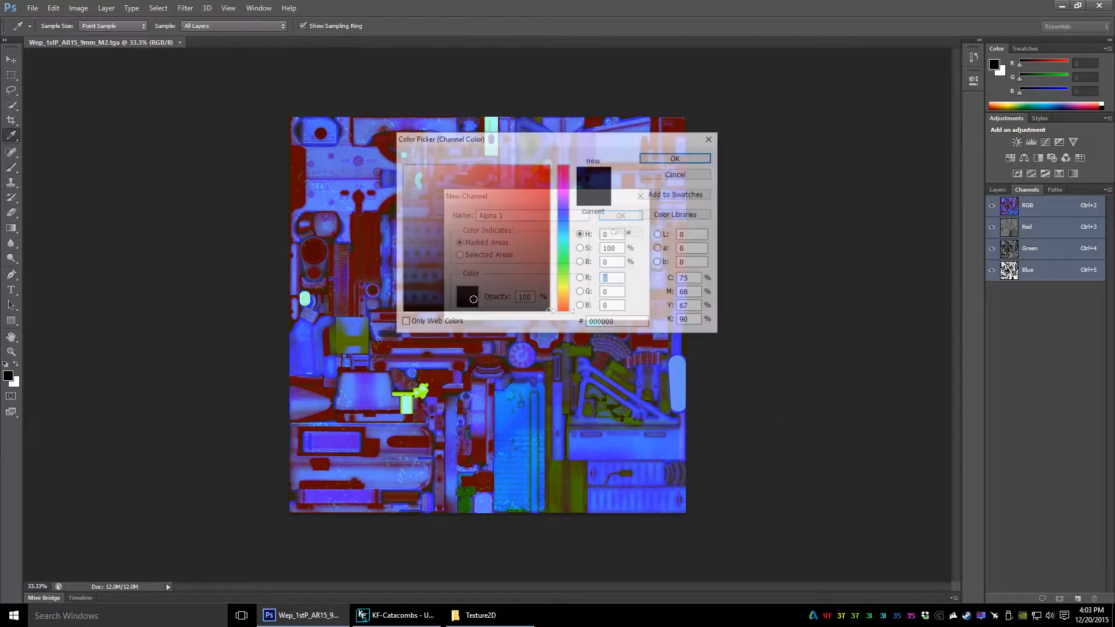
pyautogui.moveTo(479, 222)
pyautogui.mouseDown()
pyautogui.moveTo(488, 252)
pyautogui.moveTo(446, 211)
pyautogui.moveTo(543, 306)
pyautogui.mouseUp()
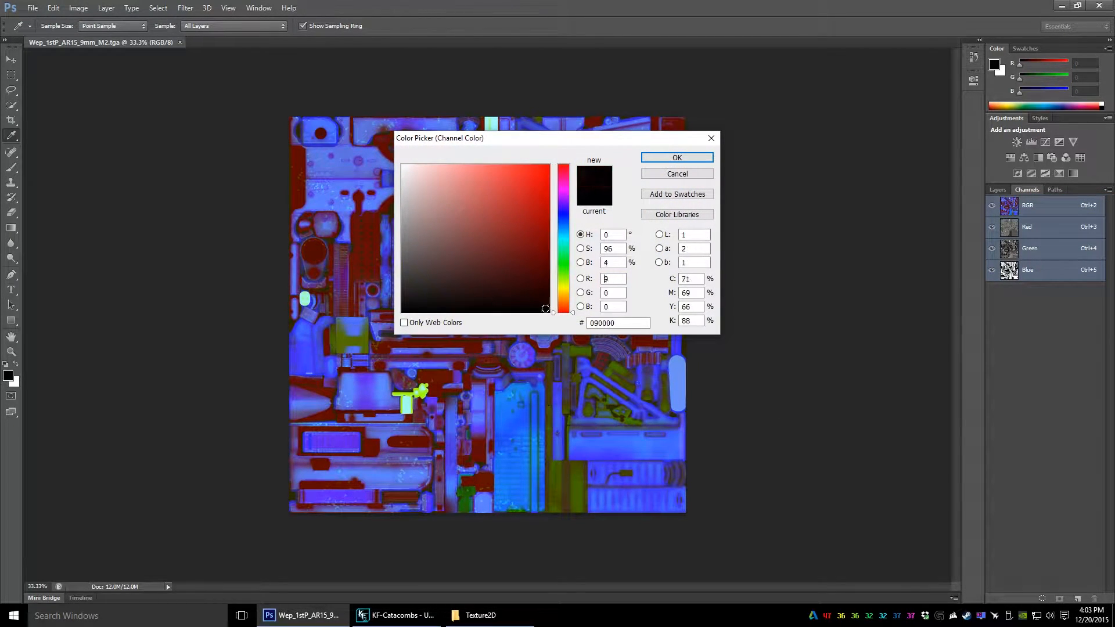
pyautogui.click(669, 161)
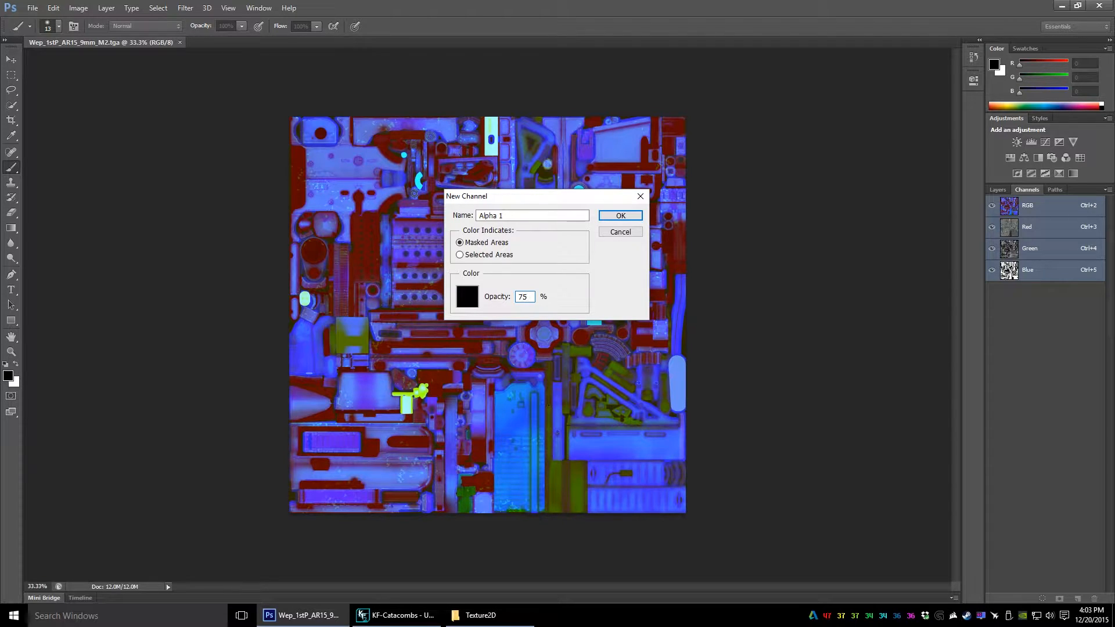
pyautogui.press('Return')
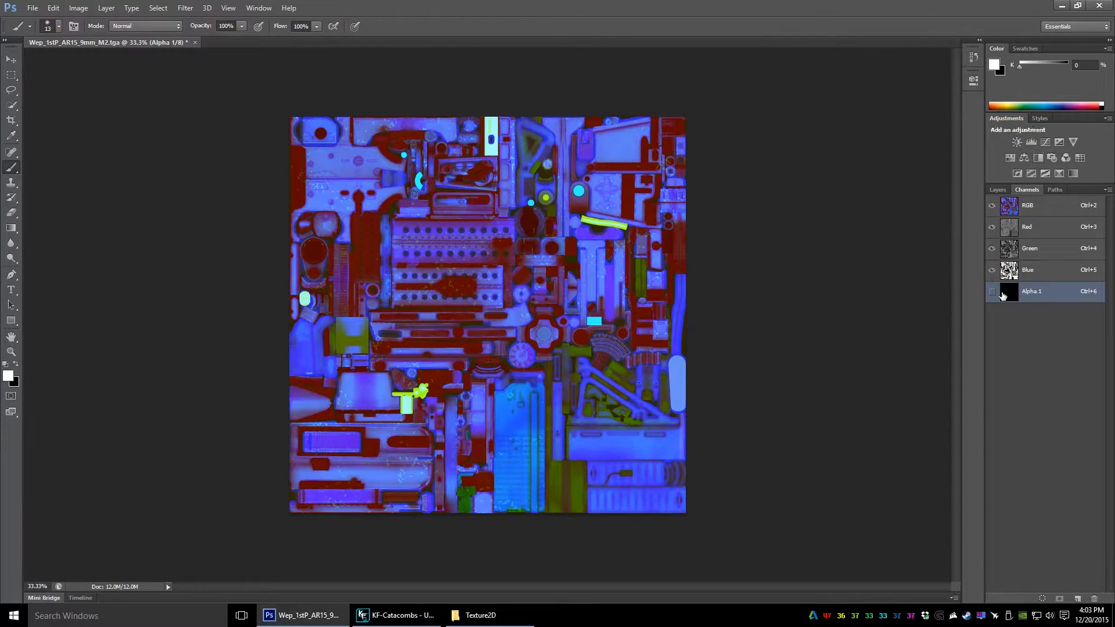
# - Show the Alpha 1 channel over the texture and paint the round cross emblem white in it
pyautogui.click(993, 292)
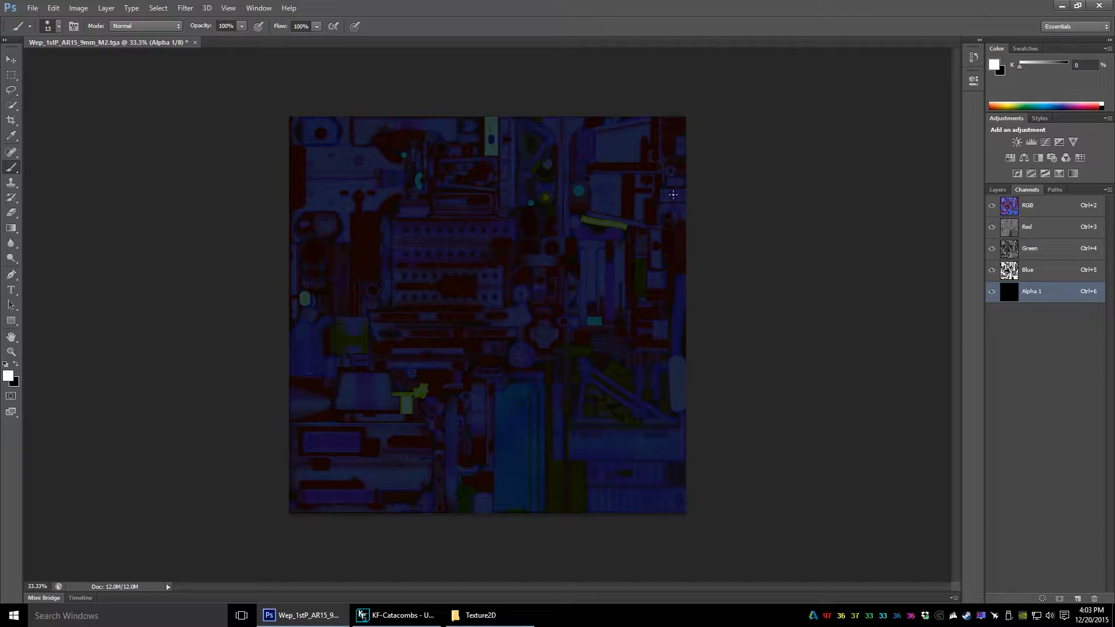
pyautogui.click(8, 376)
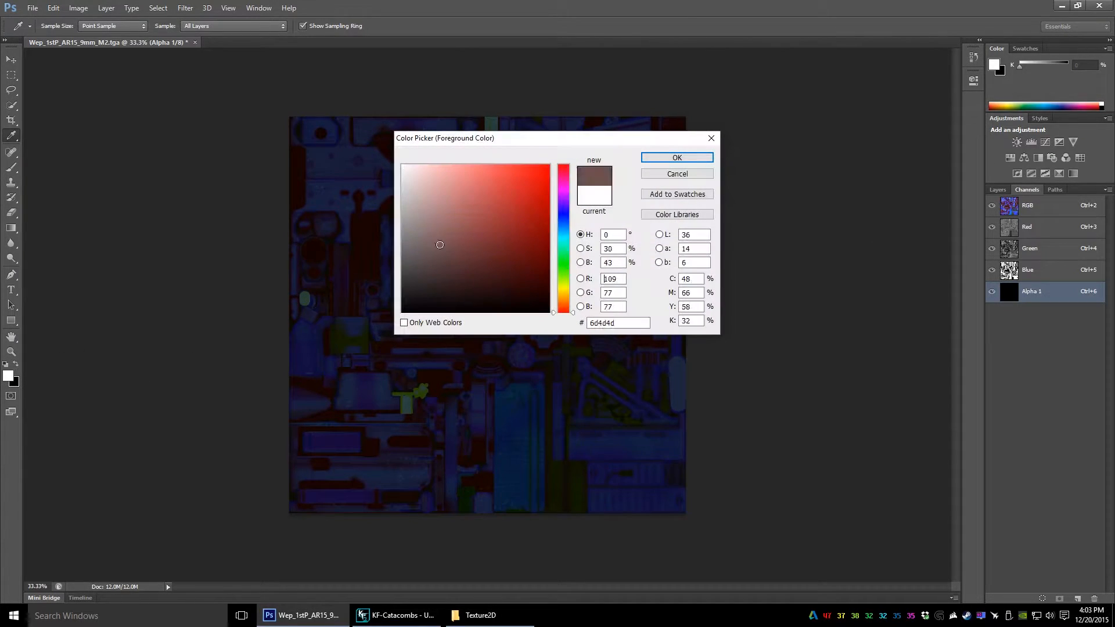
pyautogui.click(646, 160)
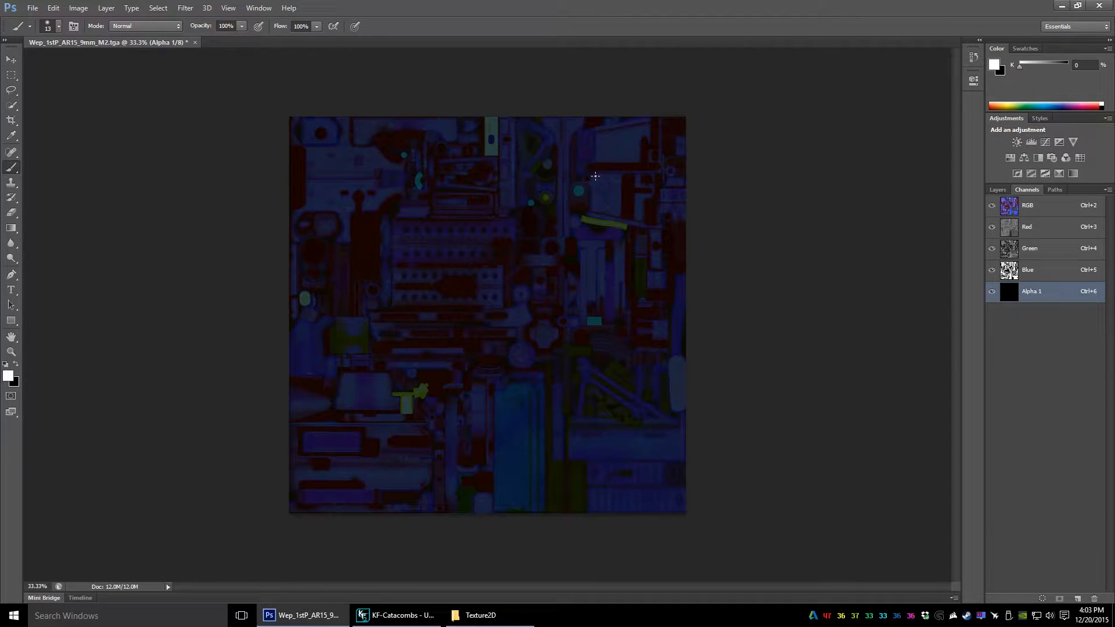
pyautogui.keyDown('alt'); pyautogui.scroll(5, 616, 168); pyautogui.keyUp('alt')
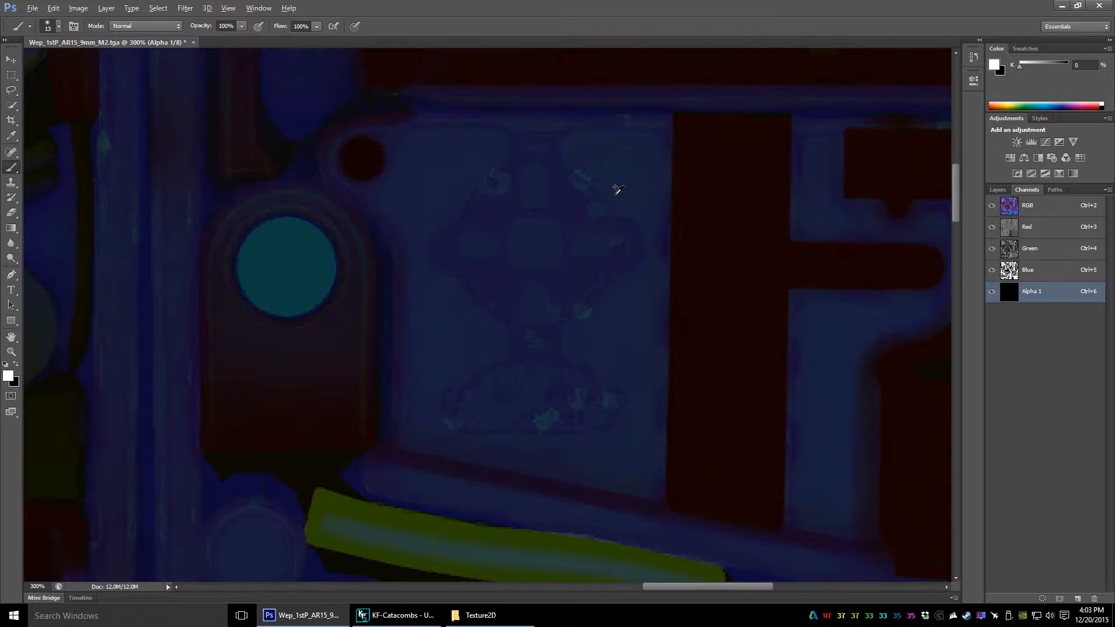
pyautogui.moveTo(518, 145)
pyautogui.mouseDown()
pyautogui.moveTo(465, 225)
pyautogui.moveTo(434, 243)
pyautogui.moveTo(511, 342)
pyautogui.moveTo(551, 333)
pyautogui.moveTo(603, 292)
pyautogui.moveTo(635, 235)
pyautogui.moveTo(553, 145)
pyautogui.moveTo(474, 218)
pyautogui.moveTo(473, 242)
pyautogui.moveTo(518, 191)
pyautogui.moveTo(543, 279)
pyautogui.moveTo(572, 192)
pyautogui.moveTo(587, 244)
pyautogui.moveTo(615, 265)
pyautogui.moveTo(566, 291)
pyautogui.moveTo(589, 302)
pyautogui.moveTo(537, 334)
pyautogui.moveTo(493, 284)
pyautogui.mouseUp()
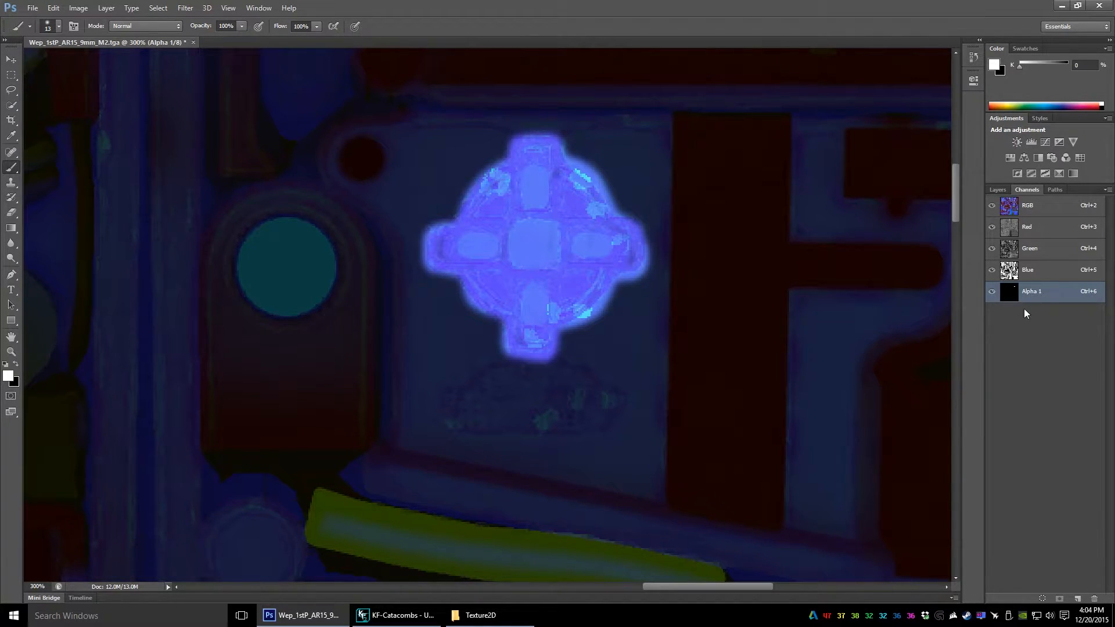
# - Make the Alpha 1 channel's mask overlay fully opaque in its channel options and save the texture
pyautogui.click(1109, 190)
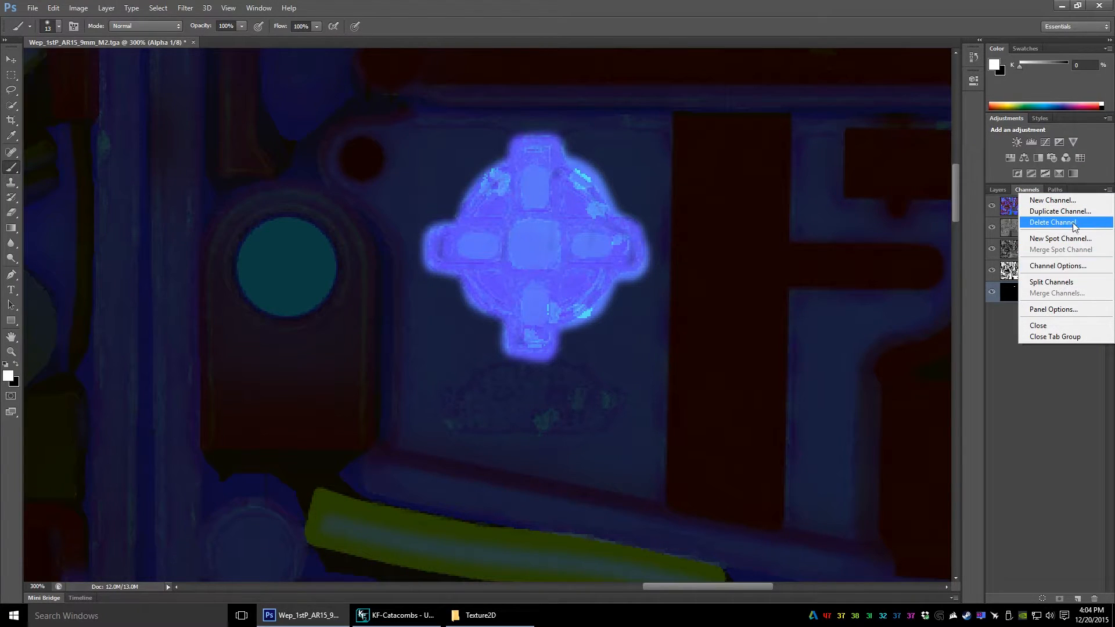
pyautogui.click(1058, 266)
pyautogui.doubleClick(526, 310)
pyautogui.press('Return')
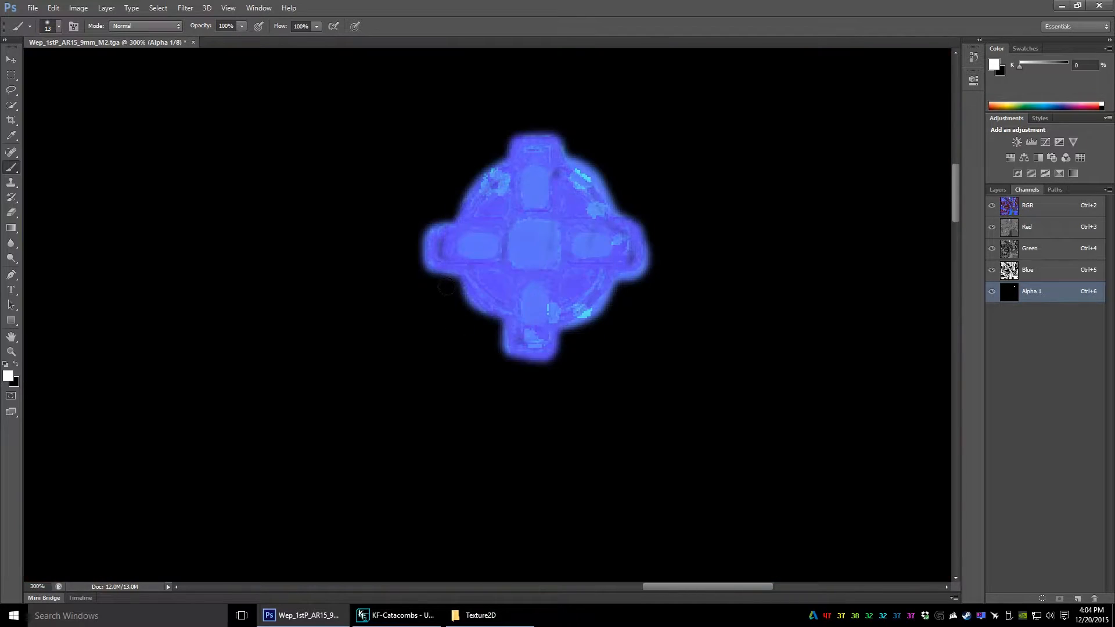
pyautogui.keyDown('alt'); pyautogui.scroll(-4, 487, 297); pyautogui.keyUp('alt')
pyautogui.moveTo(469, 296); pyautogui.dragTo(599, 237)
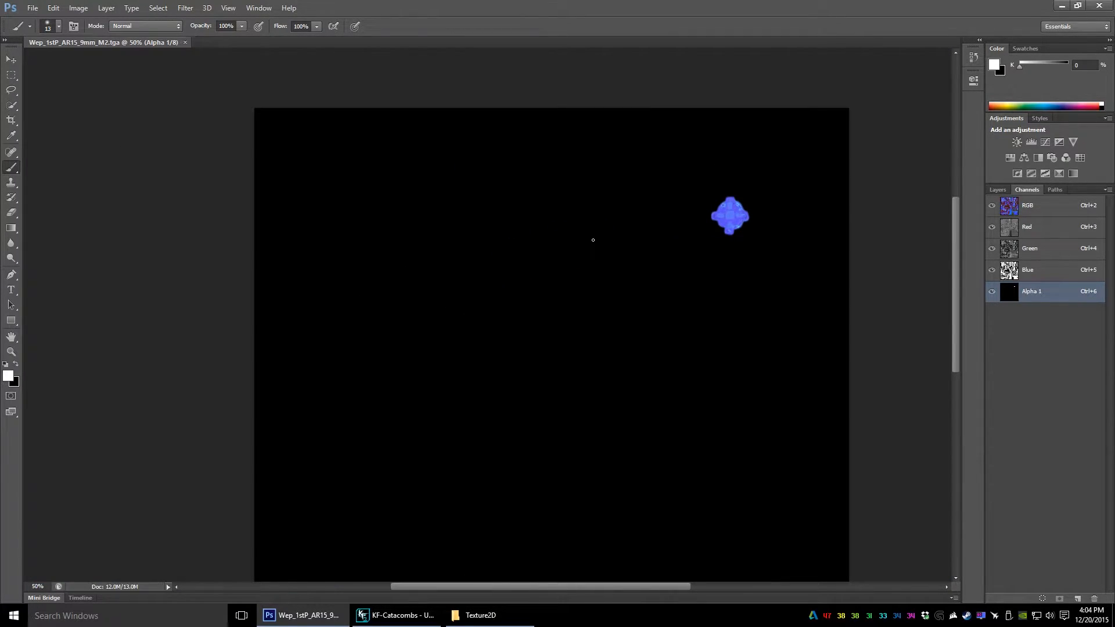
# - Switch to Unreal Editor and open the properties of the Wep_1stP_AR15_9mm_M2 texture
pyautogui.click(397, 615)
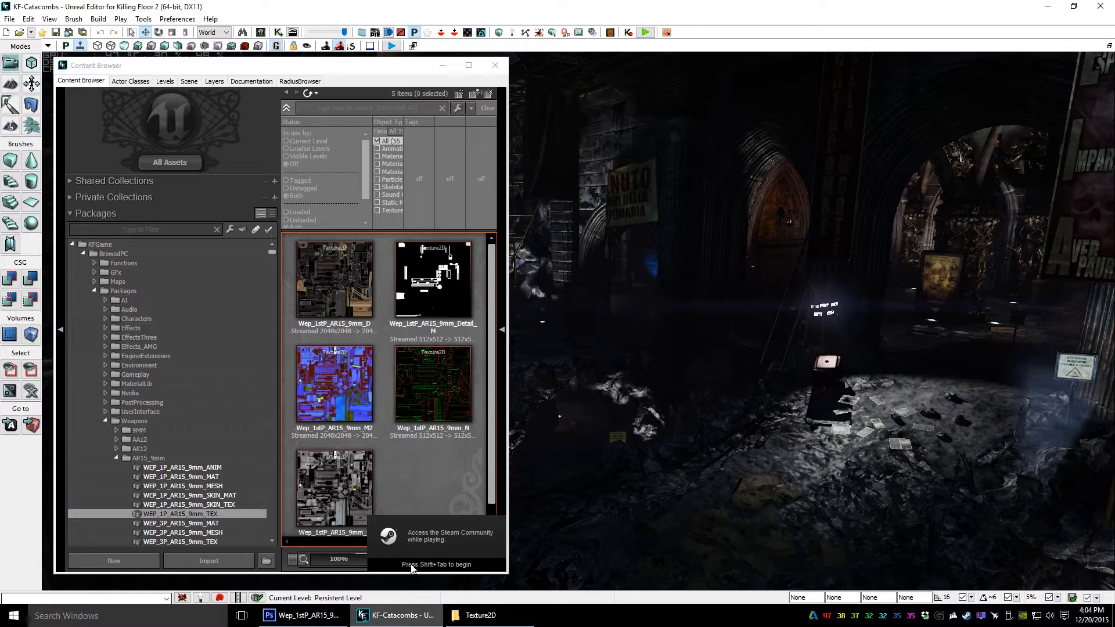
pyautogui.rightClick(325, 386)
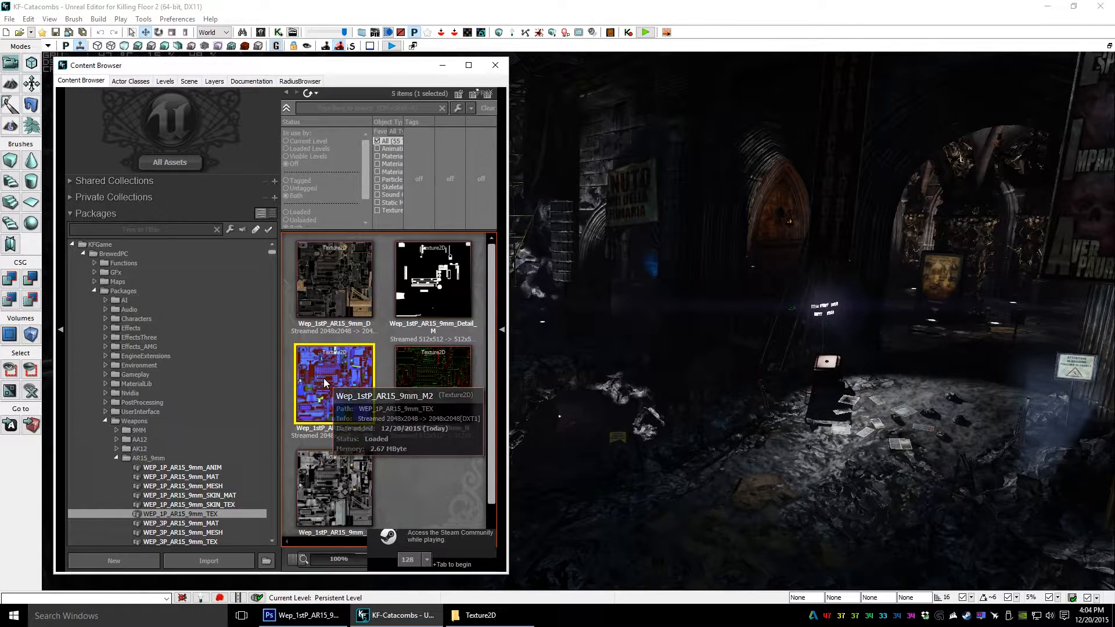
pyautogui.click(364, 24)
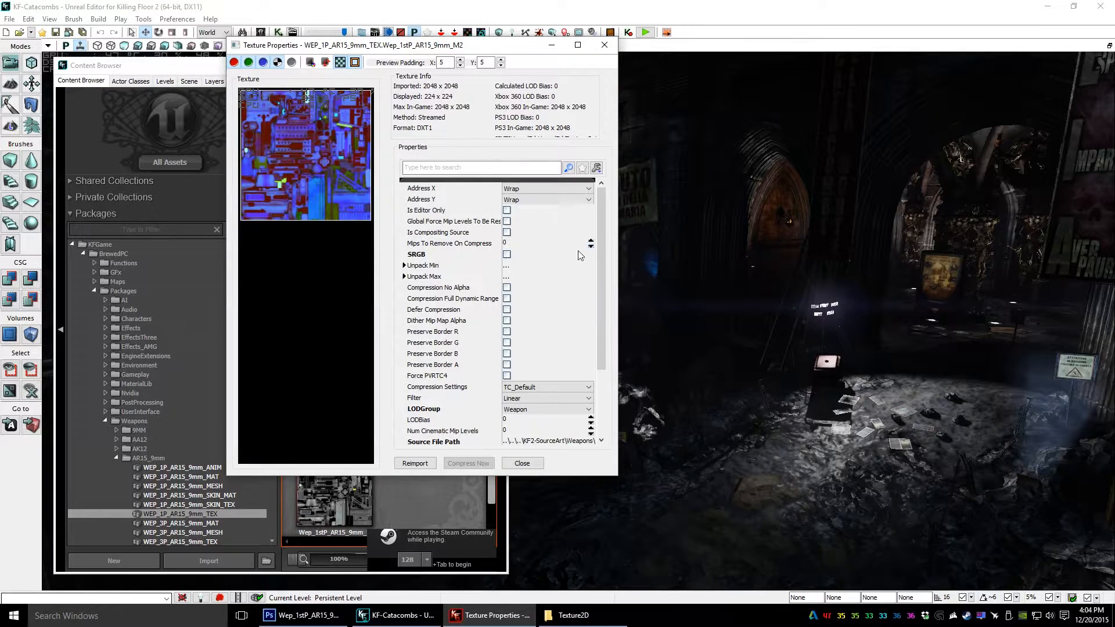
# - Change the file name in the texture's source file path to Wep_1stP_AR15_a9mm_M2.tga
pyautogui.scroll(-3, 600, 284)
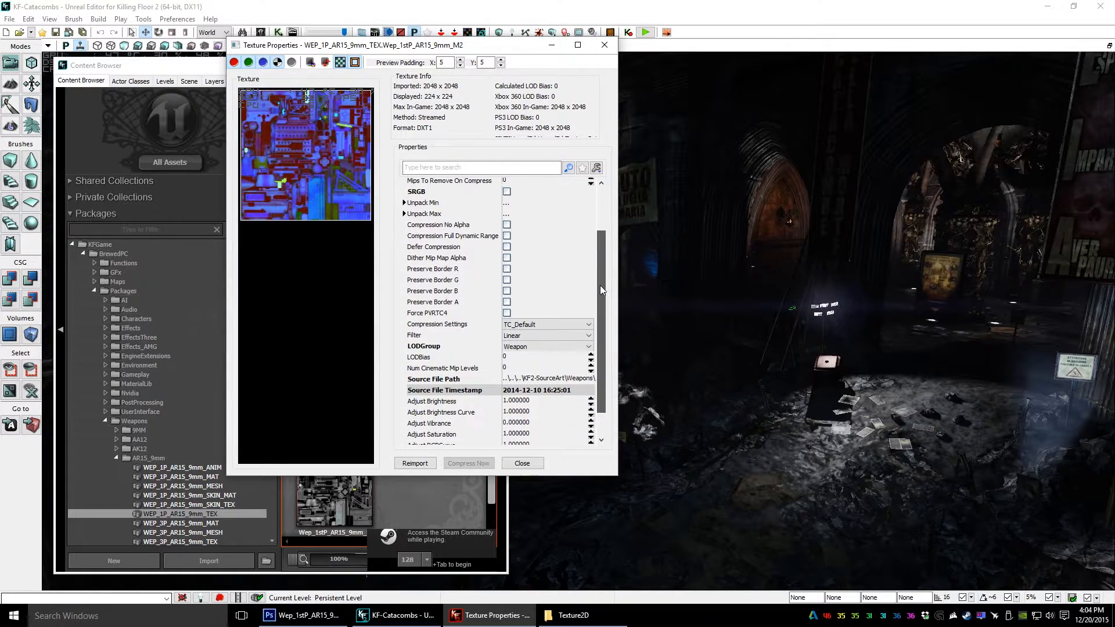
pyautogui.click(559, 379)
pyautogui.click(560, 379)
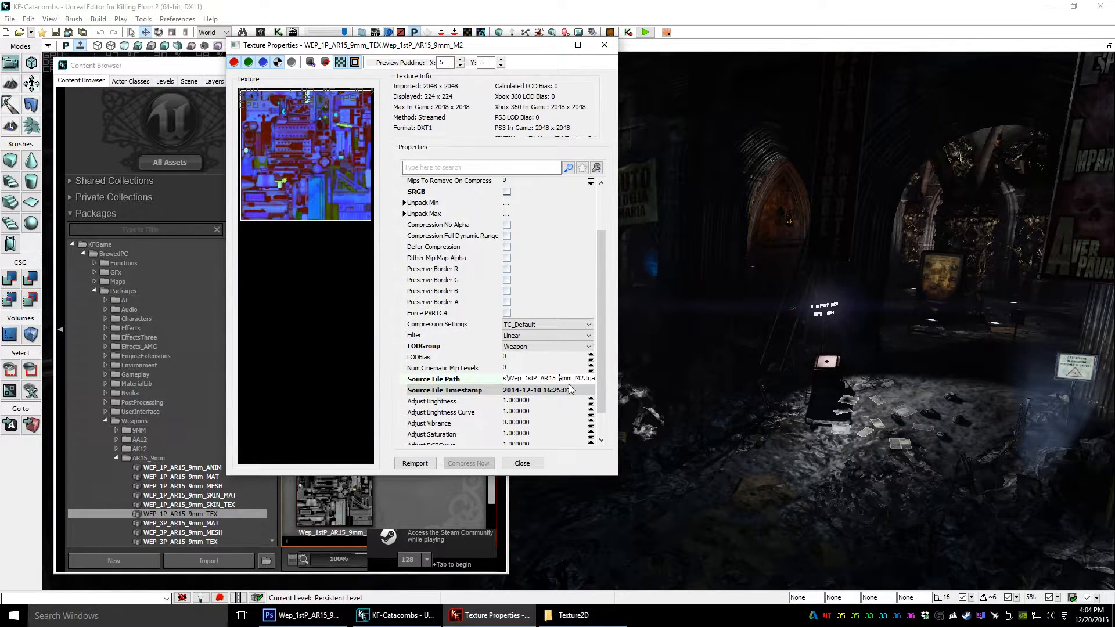
pyautogui.write('a')
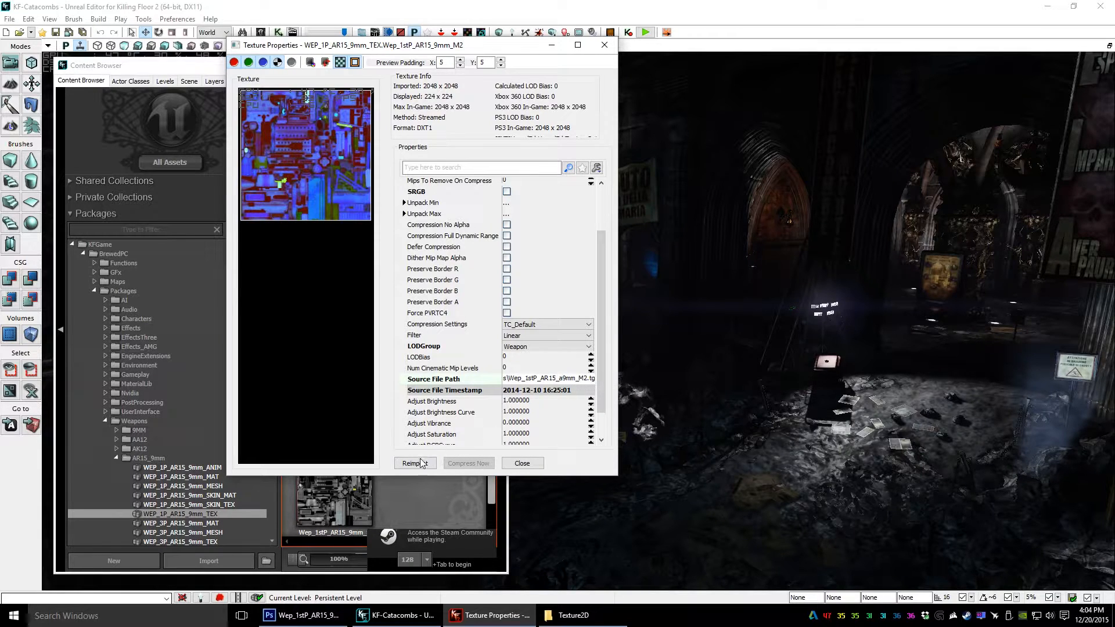
# - Reimport the texture from Wep_1stP_AR15_9mm_M2.tga in the Texture2D folder under umodel_win32, UmodelExport, WEP_1P_AR15_9mm_TEX, and close its properties
pyautogui.click(415, 464)
pyautogui.moveTo(226, 66); pyautogui.dragTo(315, 86)
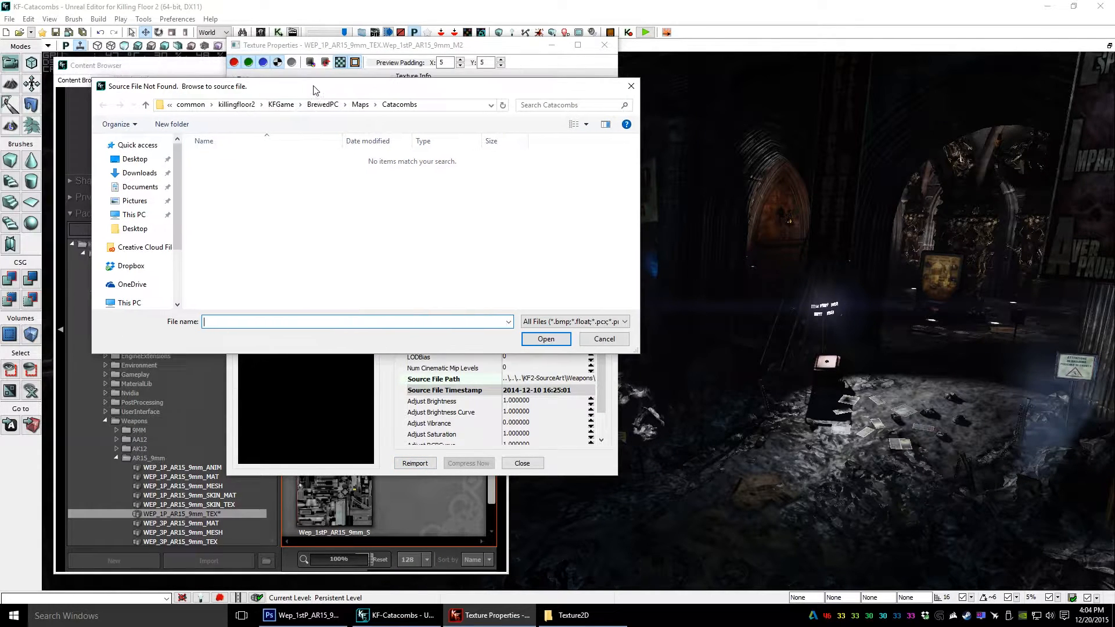
pyautogui.click(329, 106)
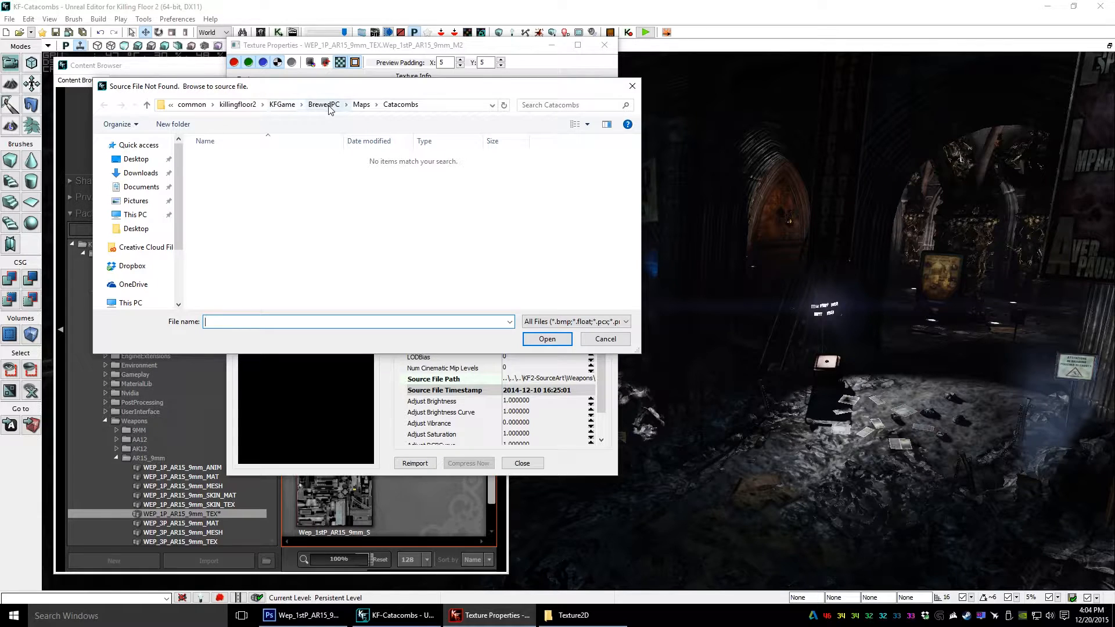
pyautogui.doubleClick(244, 198)
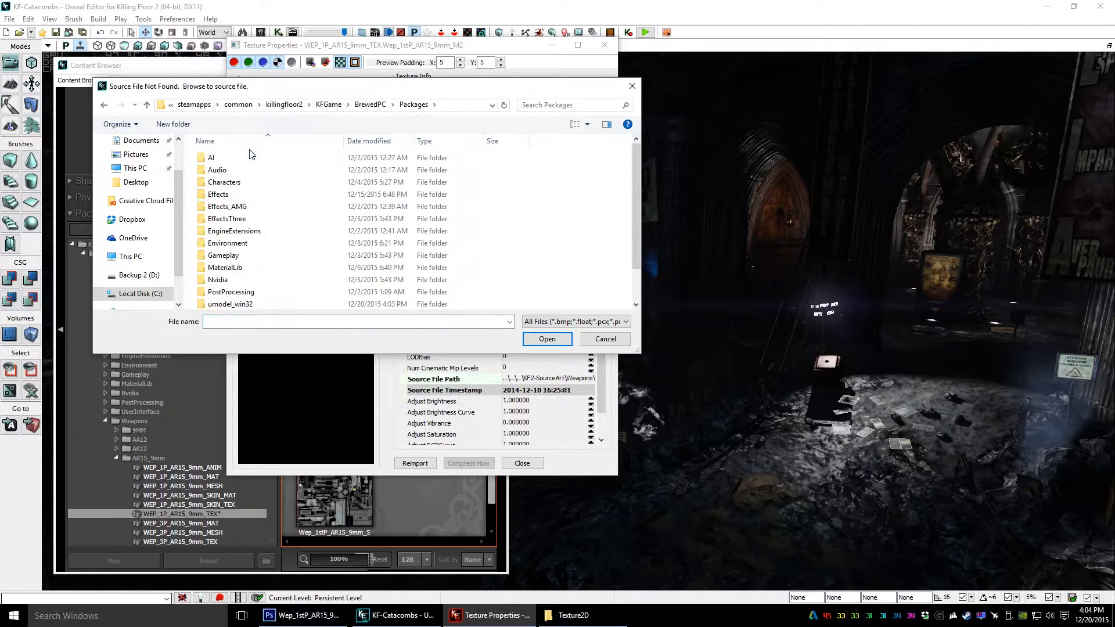
pyautogui.doubleClick(244, 262)
pyautogui.doubleClick(244, 158)
pyautogui.doubleClick(243, 158)
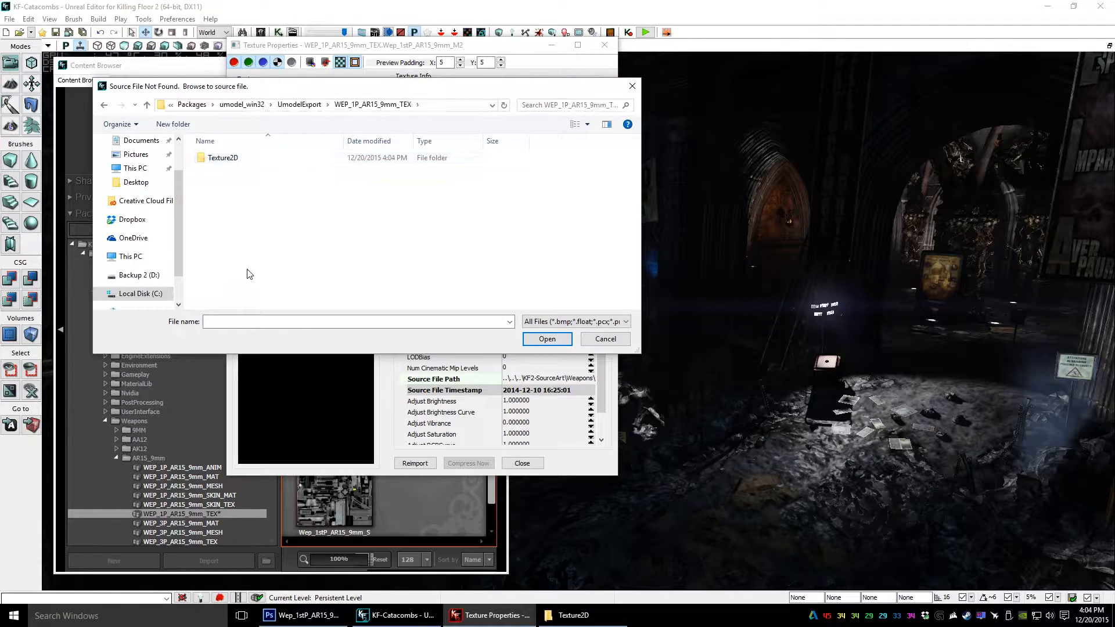
pyautogui.doubleClick(232, 158)
pyautogui.click(364, 203)
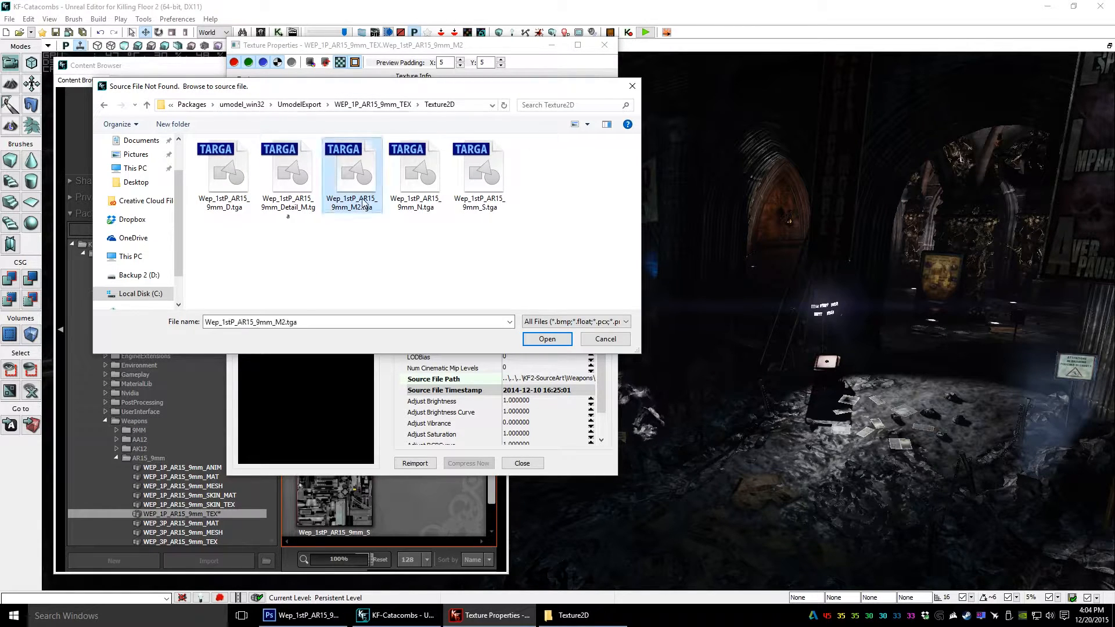
pyautogui.click(538, 340)
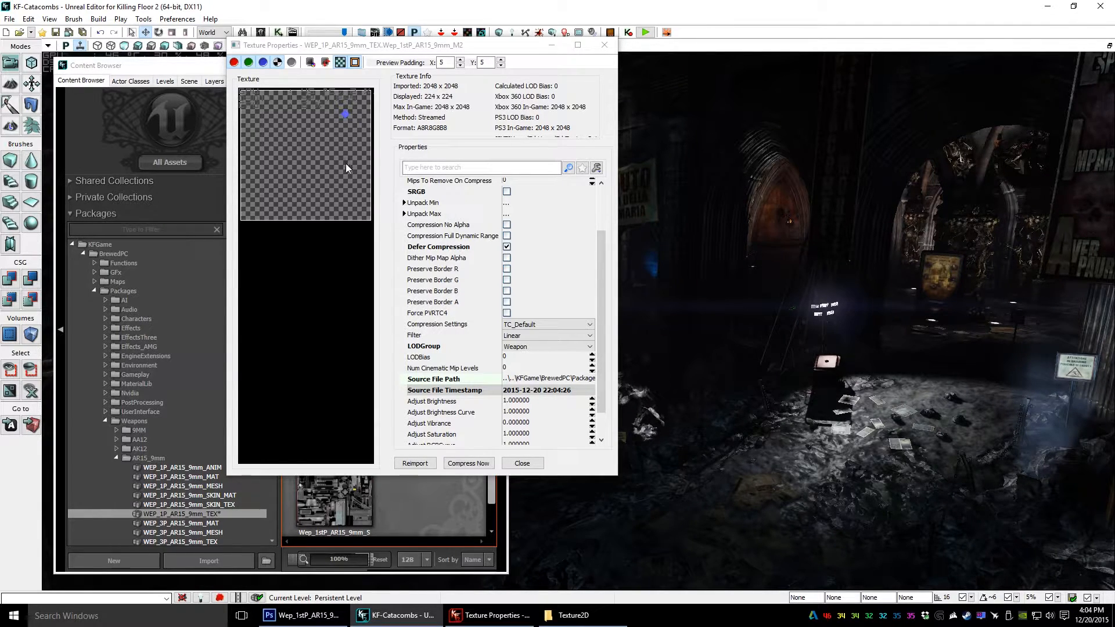
pyautogui.click(520, 465)
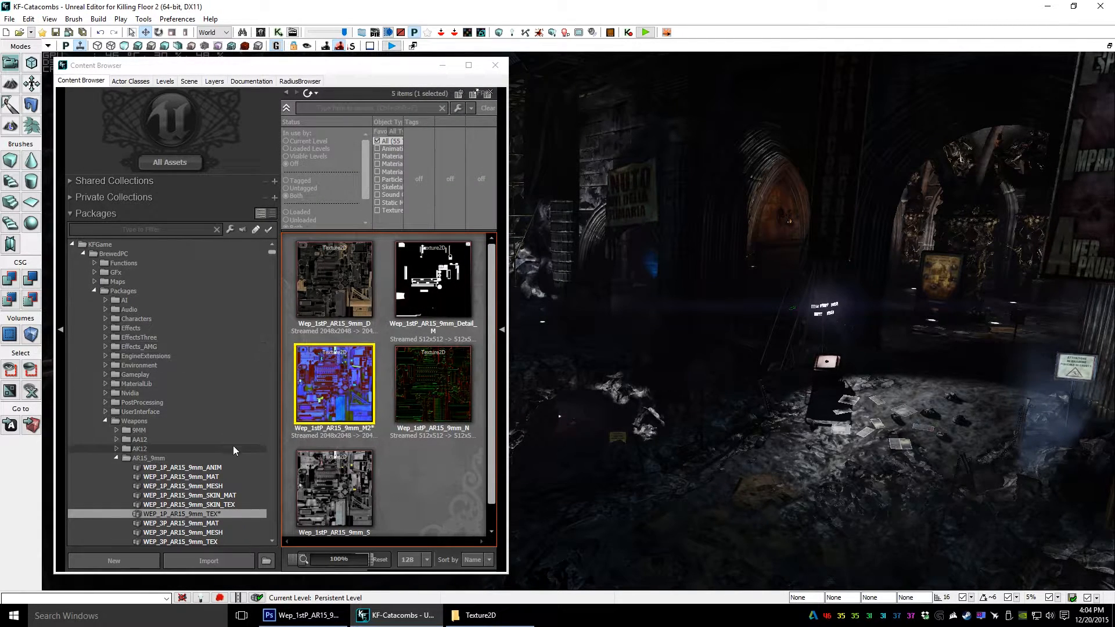
# - Open the material instance in the WEP_1P_AR15_9mm_MAT package with the Material Instance Editor
pyautogui.click(223, 475)
pyautogui.rightClick(332, 282)
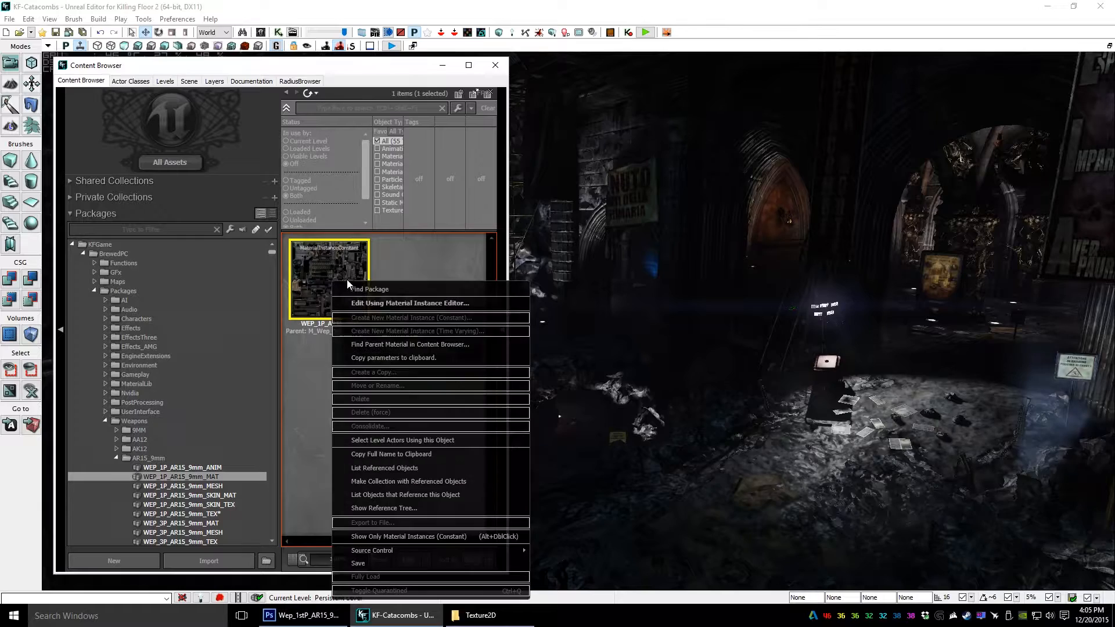
pyautogui.click(371, 304)
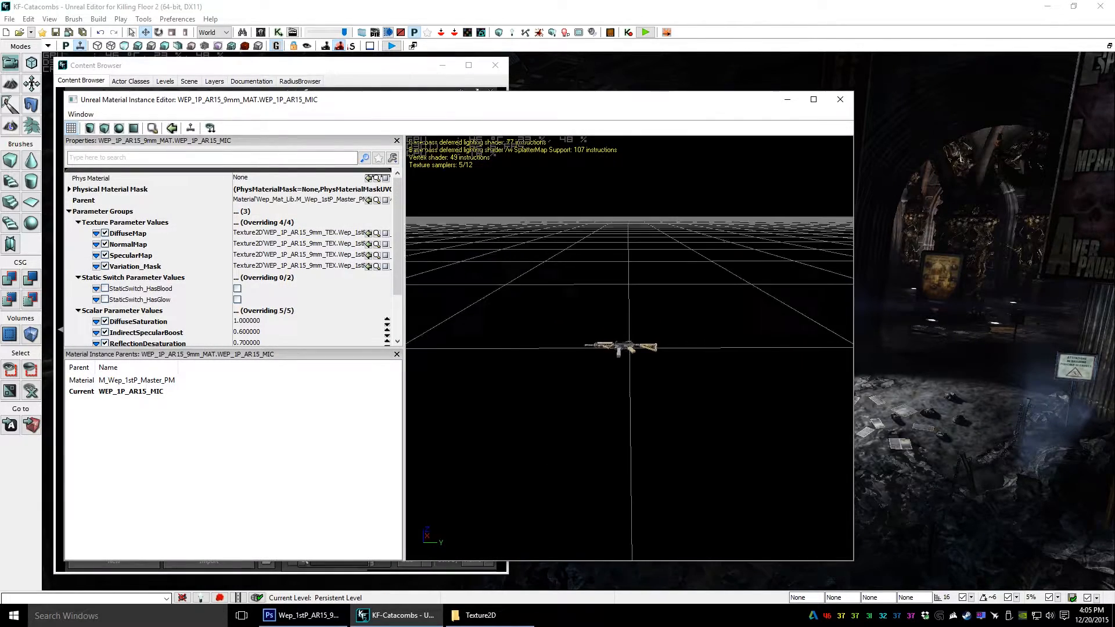
# - Override the StaticSwitch_HasGlow parameter of the rifle's material instance and turn it on
pyautogui.moveTo(626, 267); pyautogui.dragTo(622, 354, button='right')
pyautogui.moveTo(623, 354); pyautogui.dragTo(579, 300)
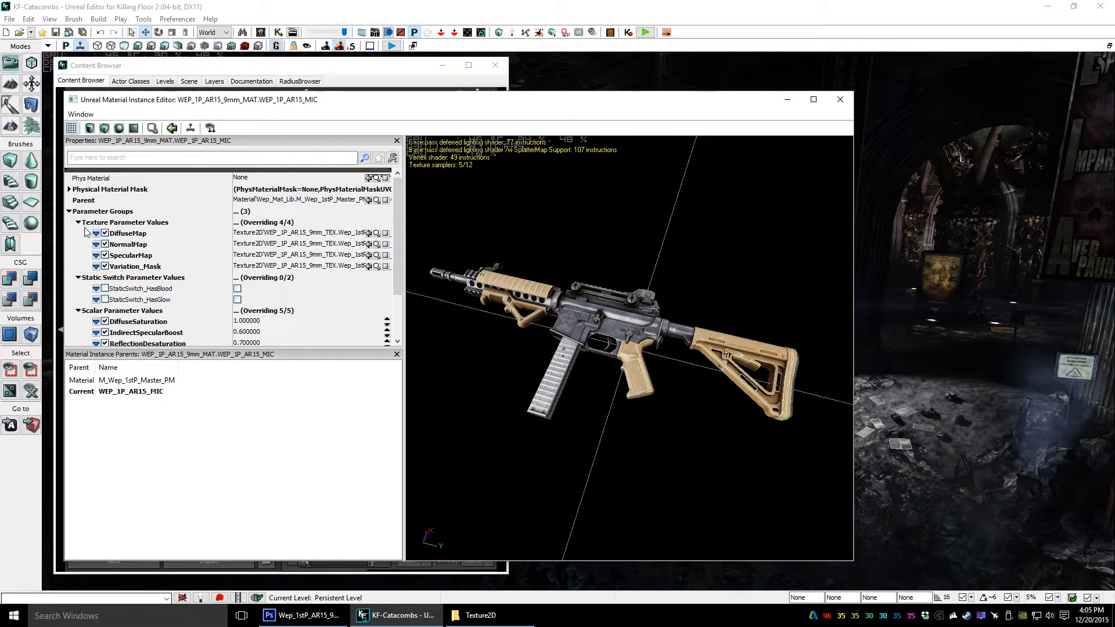
pyautogui.click(105, 300)
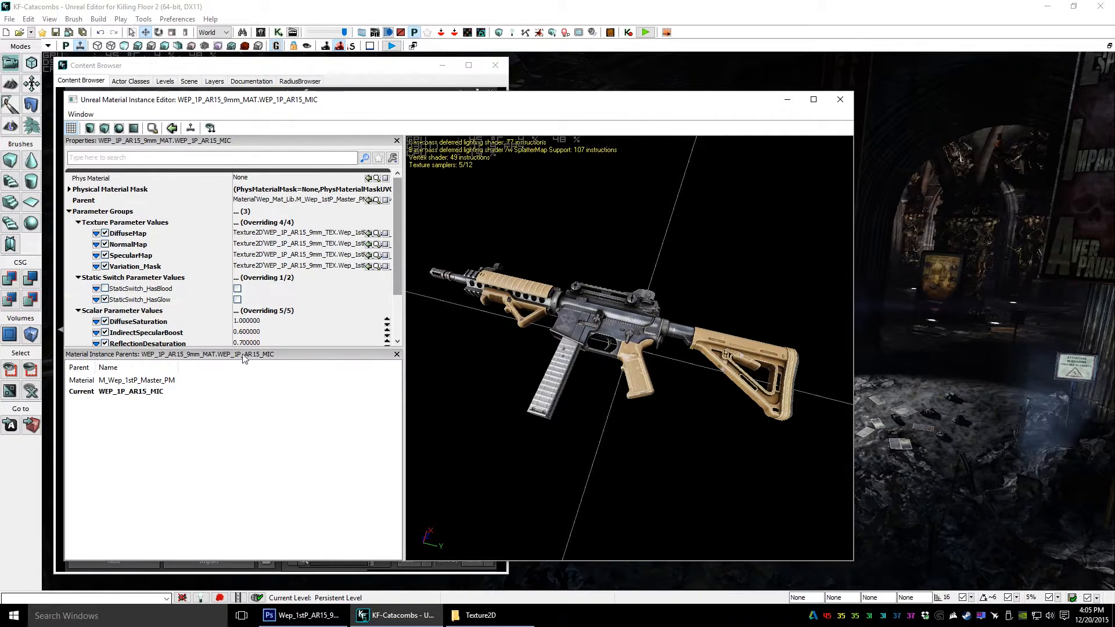
pyautogui.click(238, 300)
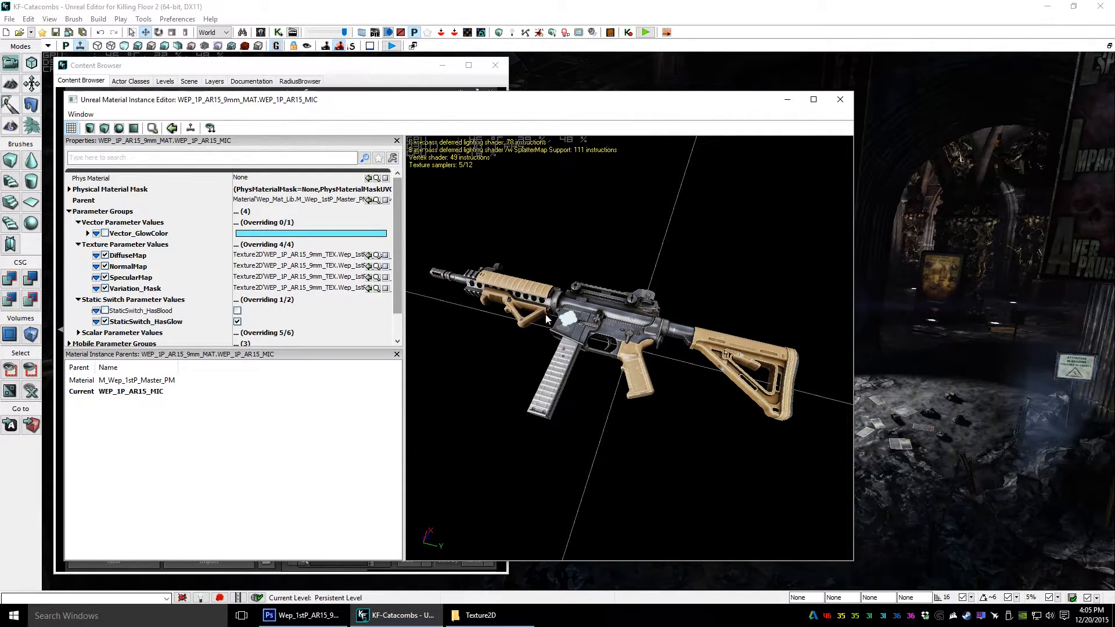
# - Override the Vector_GlowColor parameter and set it to the orange-red colour FFFF4000
pyautogui.moveTo(570, 343); pyautogui.dragTo(483, 326)
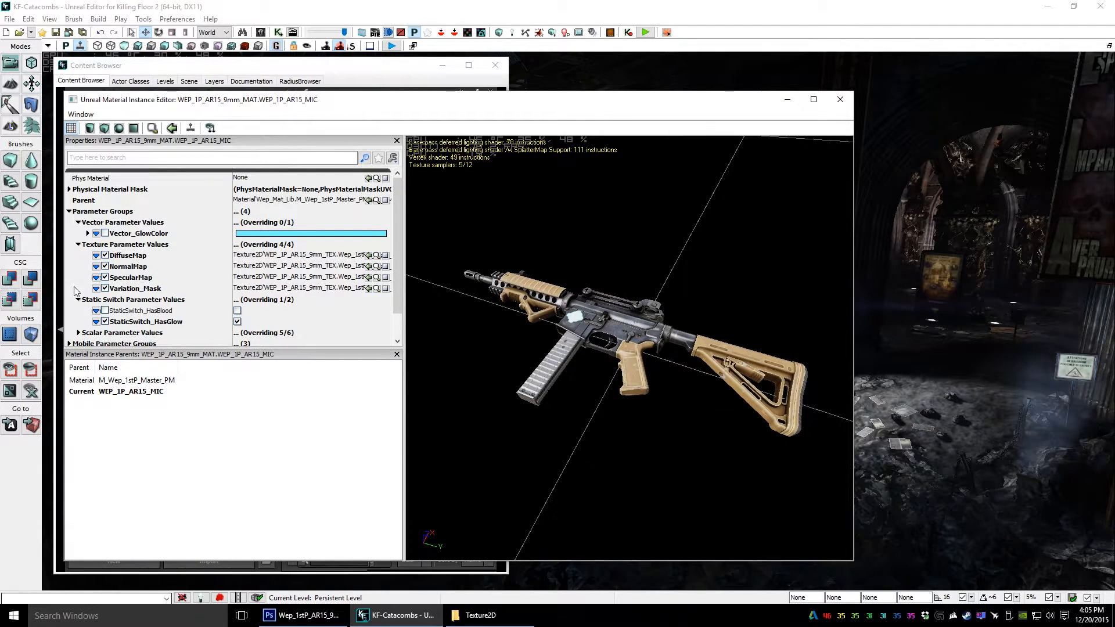
pyautogui.click(105, 233)
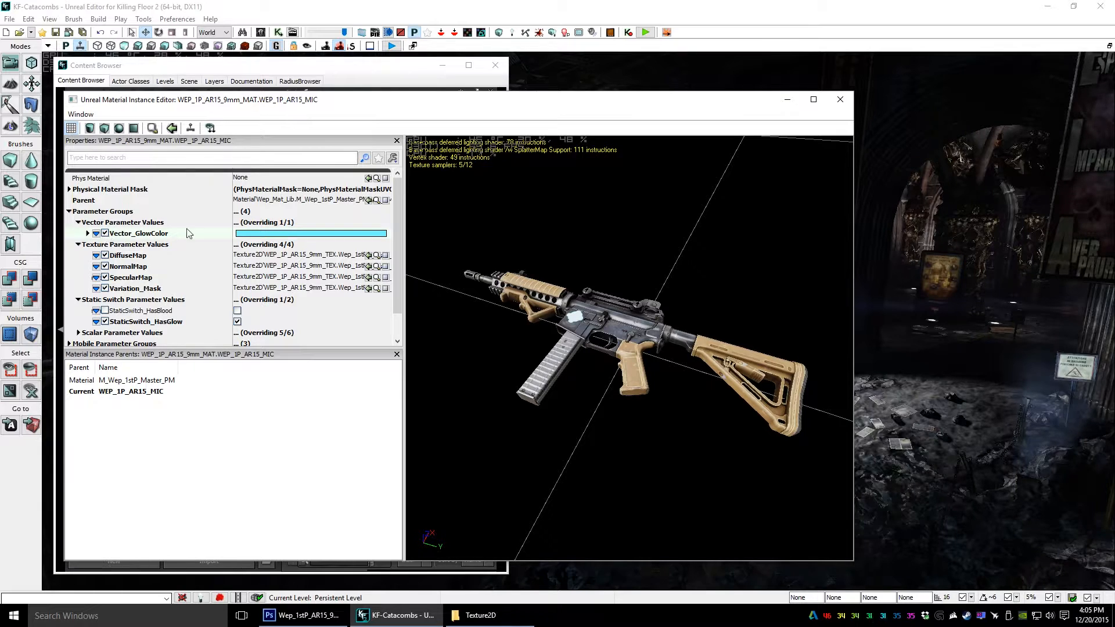
pyautogui.click(269, 236)
pyautogui.moveTo(371, 232); pyautogui.dragTo(418, 234)
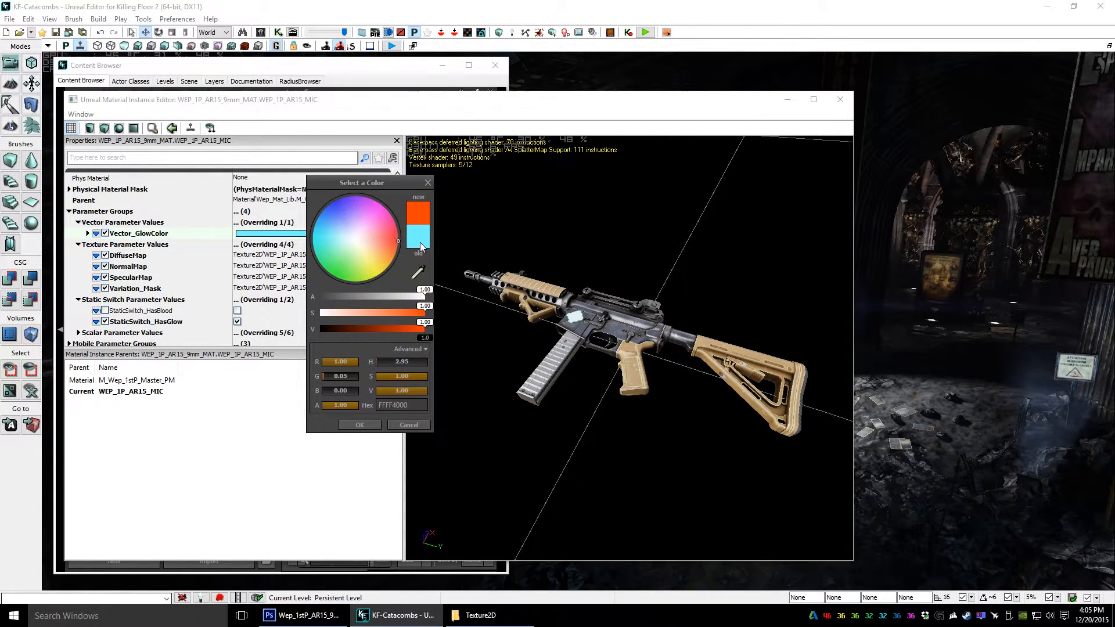
pyautogui.click(372, 425)
# - Override the Glow_Intensity scalar parameter and set it to 0.1, checking the emblem up close on the rifle
pyautogui.moveTo(601, 318); pyautogui.dragTo(572, 318)
pyautogui.moveTo(572, 318); pyautogui.dragTo(572, 255, button='right')
pyautogui.moveTo(535, 272); pyautogui.dragTo(718, 348, button='middle')
pyautogui.moveTo(534, 270)
pyautogui.mouseDown()
pyautogui.moveTo(505, 270)
pyautogui.moveTo(531, 278)
pyautogui.mouseUp()
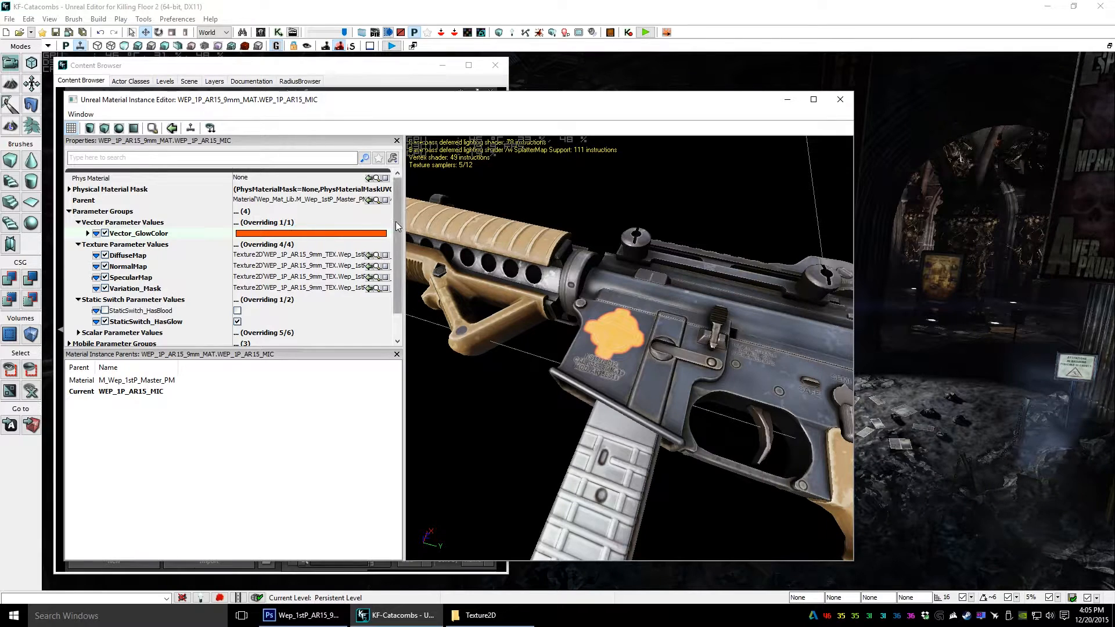
pyautogui.scroll(-2, 115, 297)
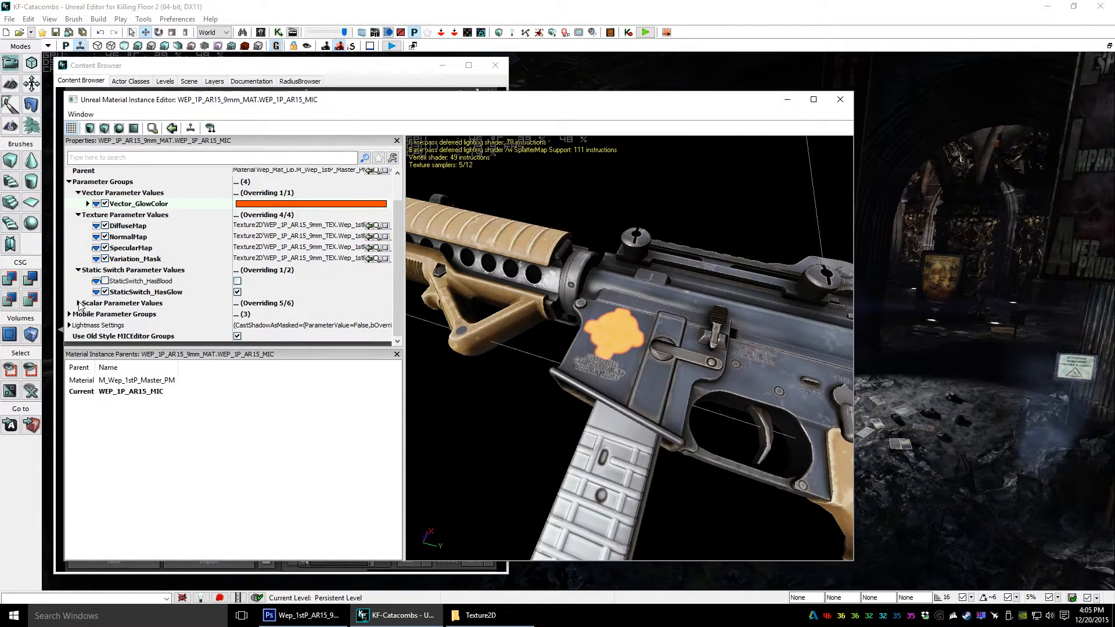
pyautogui.click(78, 303)
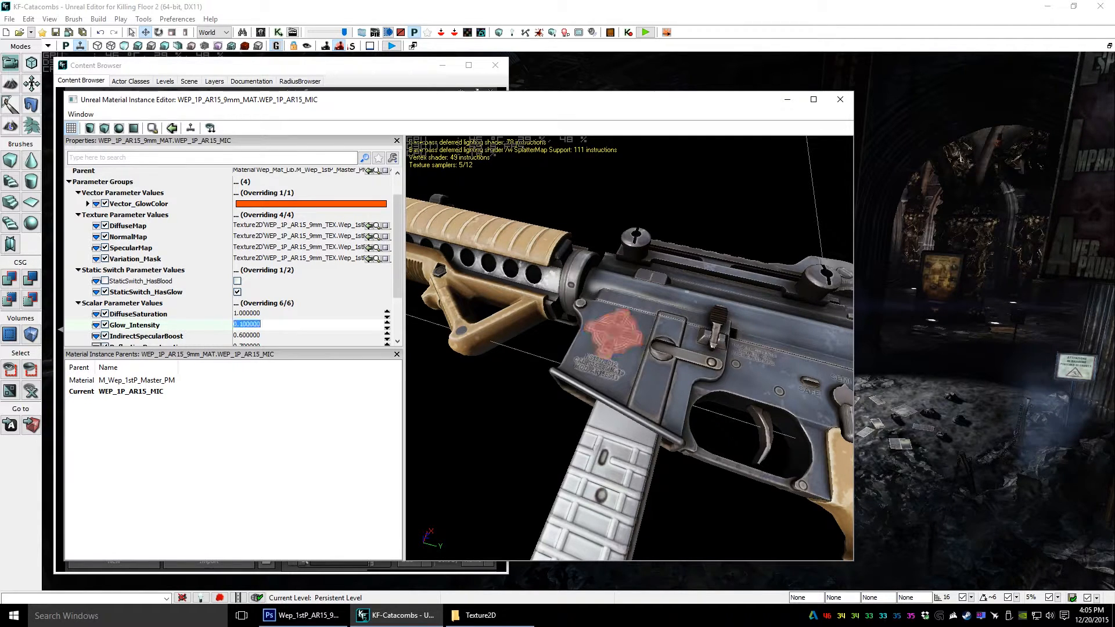
pyautogui.moveTo(792, 214); pyautogui.dragTo(866, 406)
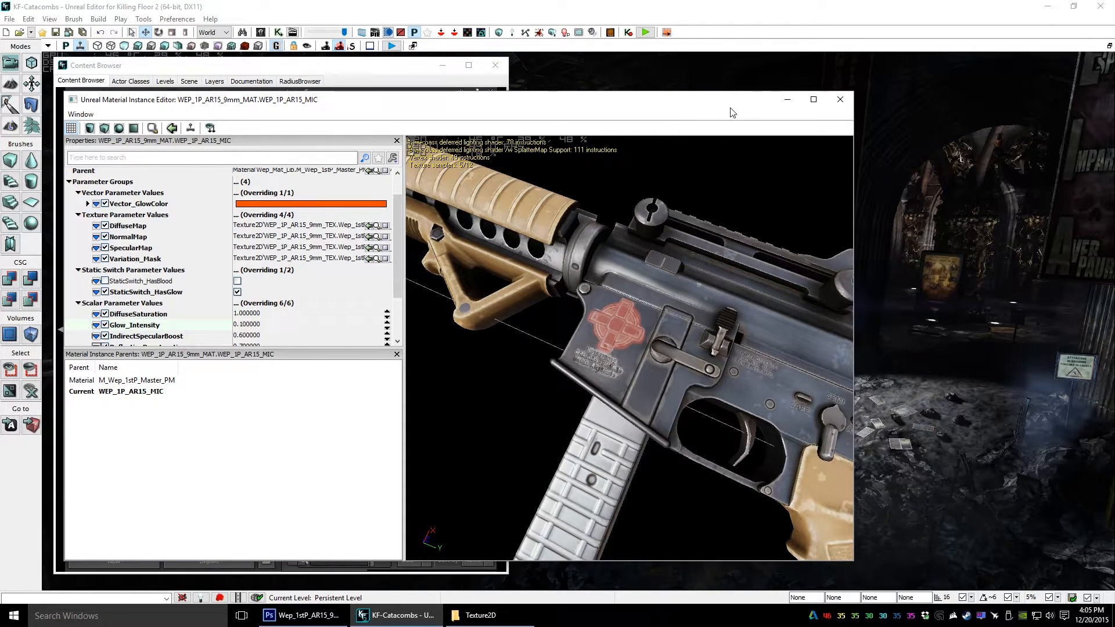
# - Close the Material Instance Editor and the Content Browser, and play the level in an editor window
pyautogui.moveTo(731, 108); pyautogui.dragTo(712, 97)
pyautogui.click(822, 90)
pyautogui.click(495, 65)
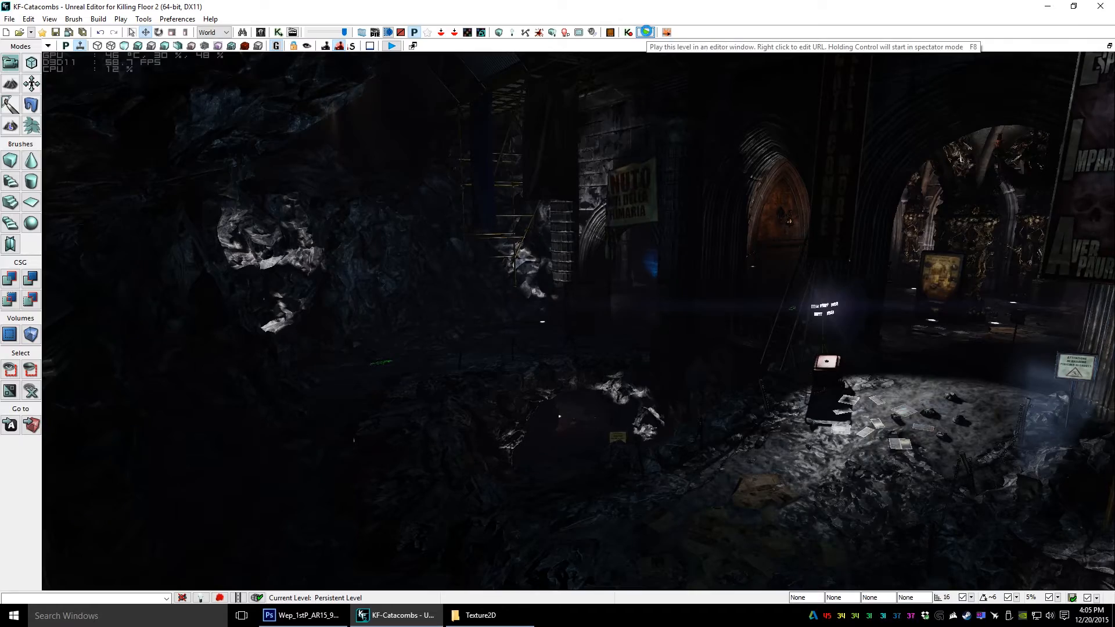
pyautogui.click(646, 32)
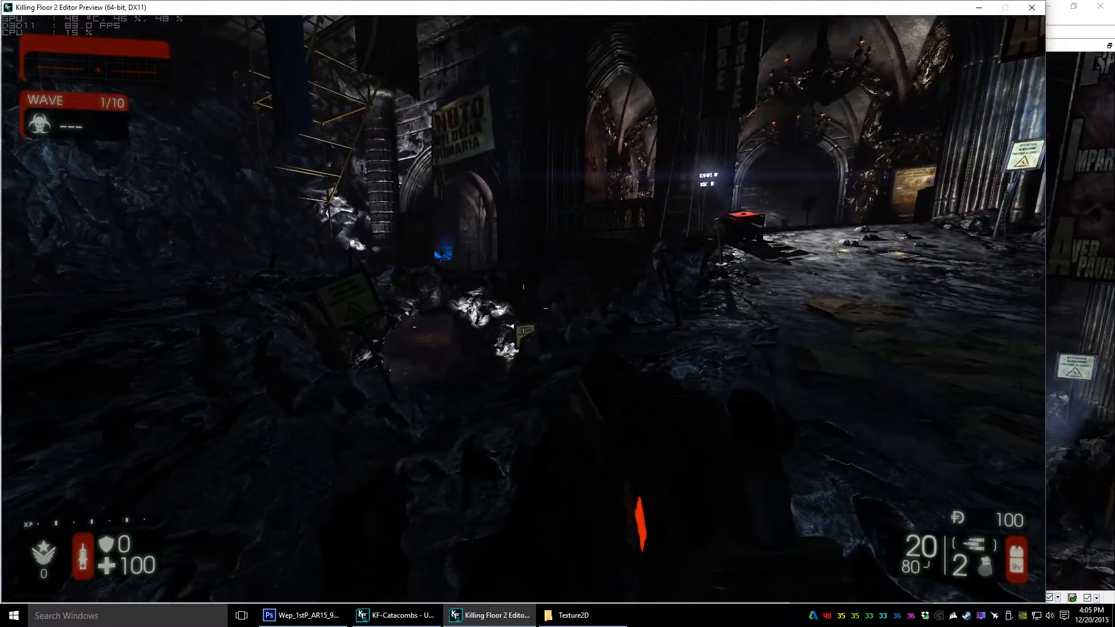
# - Walk through the Catacombs level, firing and reloading the rifle, to examine its emblem's glow under different lighting
pyautogui.press('w')
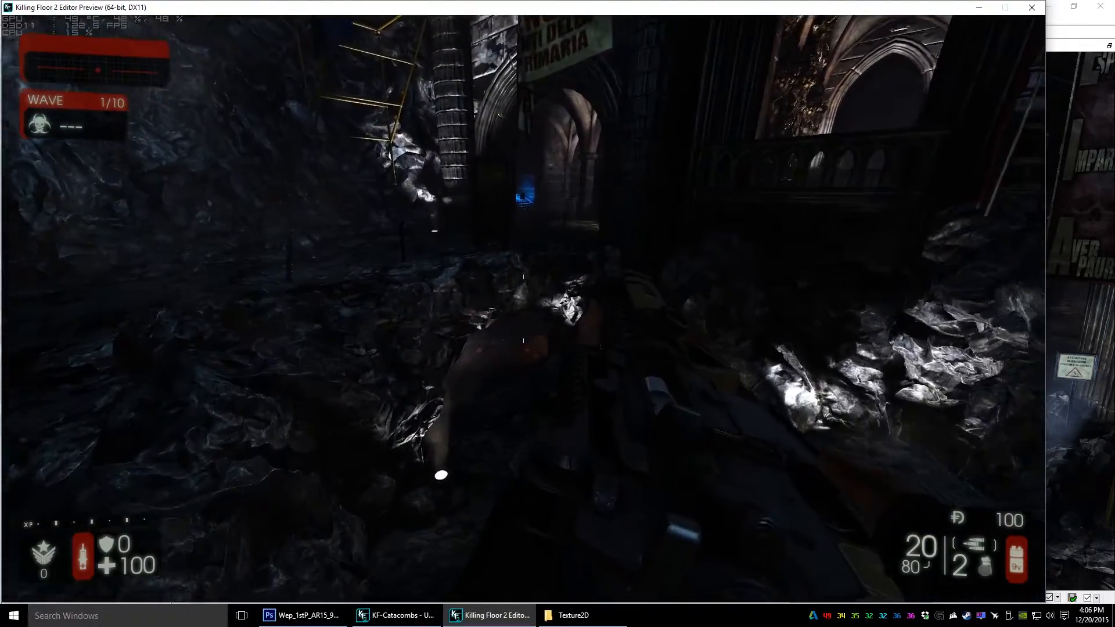
pyautogui.press('w')
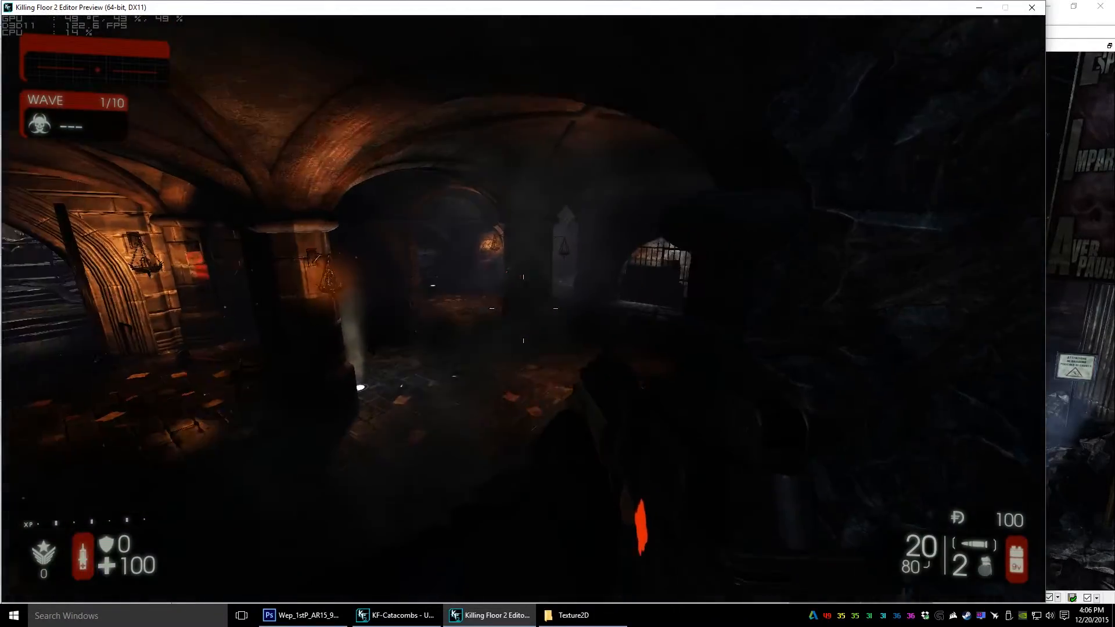
pyautogui.press('w')
pyautogui.click(523, 308)
pyautogui.press('r')
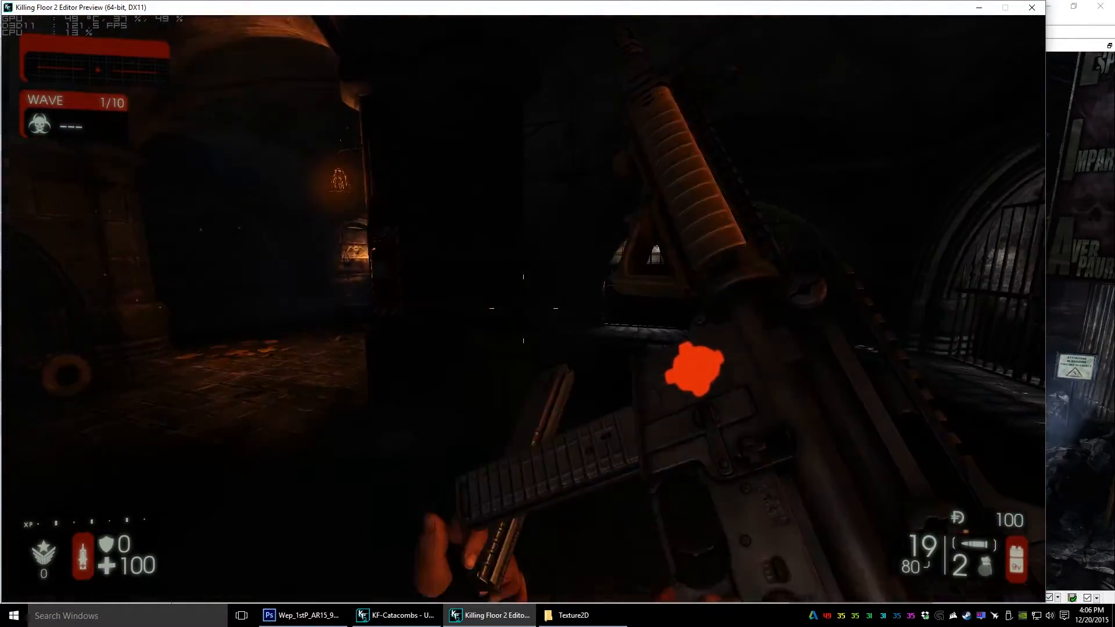
pyautogui.press('w')
pyautogui.press('w')
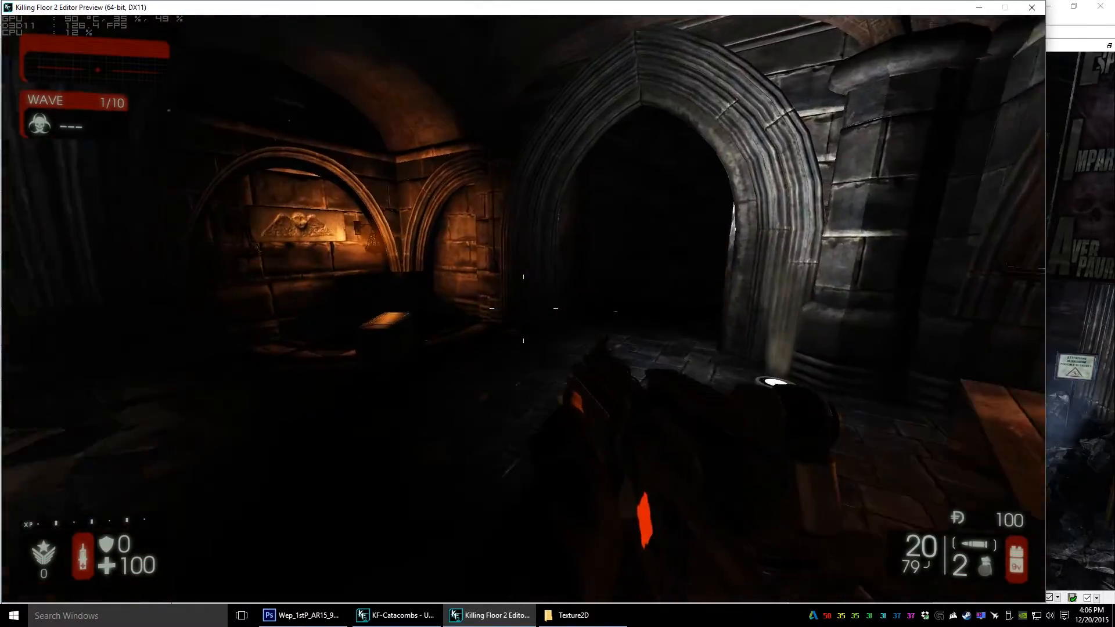
pyautogui.press('w')
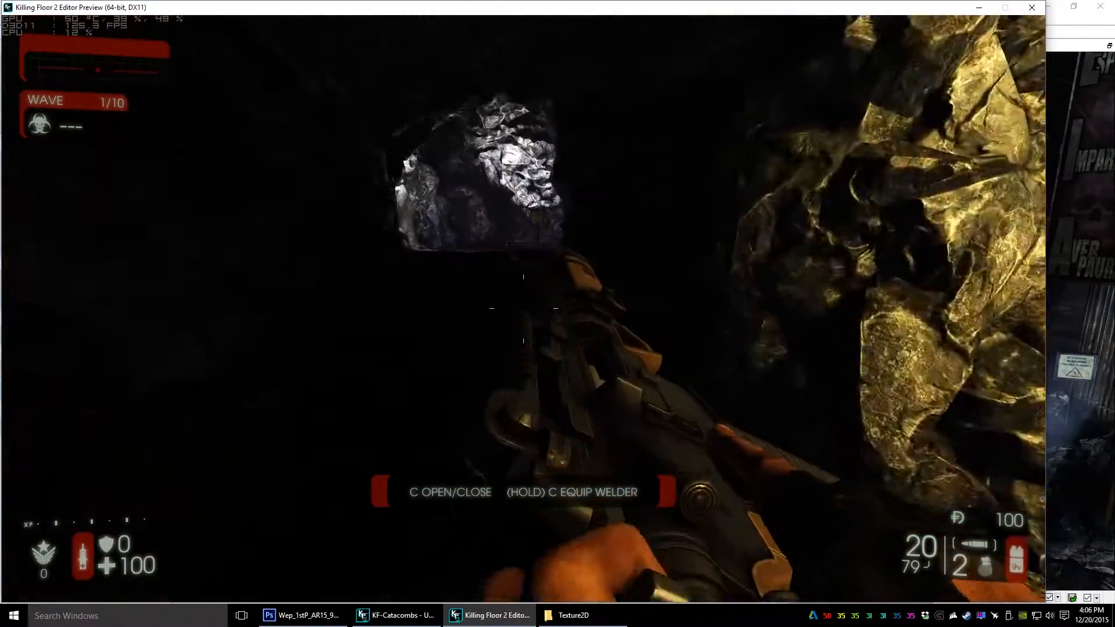
pyautogui.press('w')
pyautogui.click(524, 308)
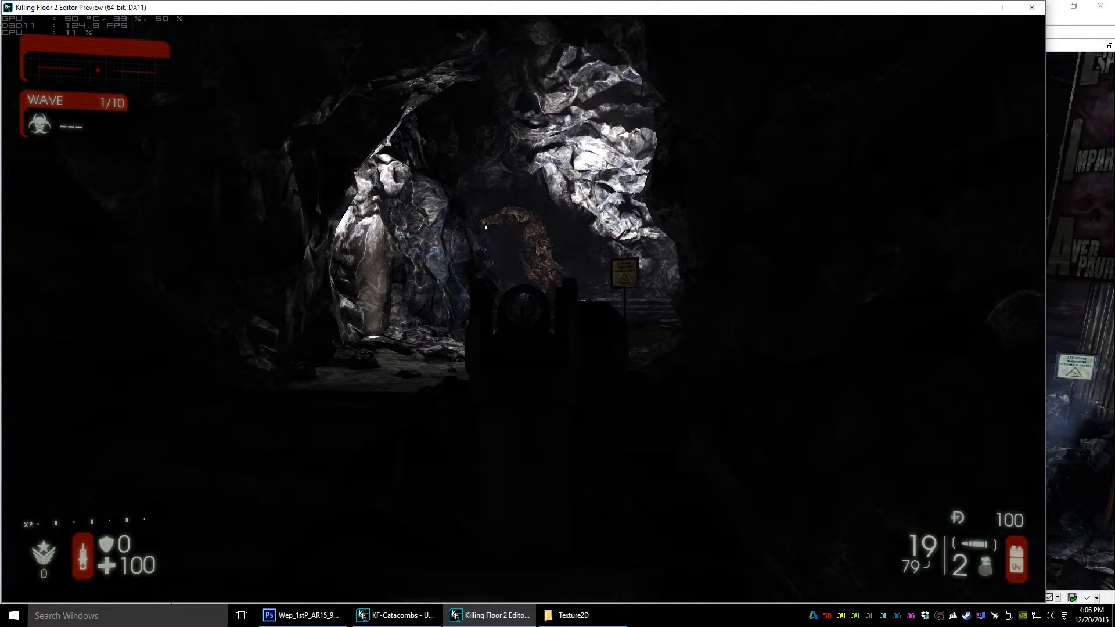
pyautogui.press('w')
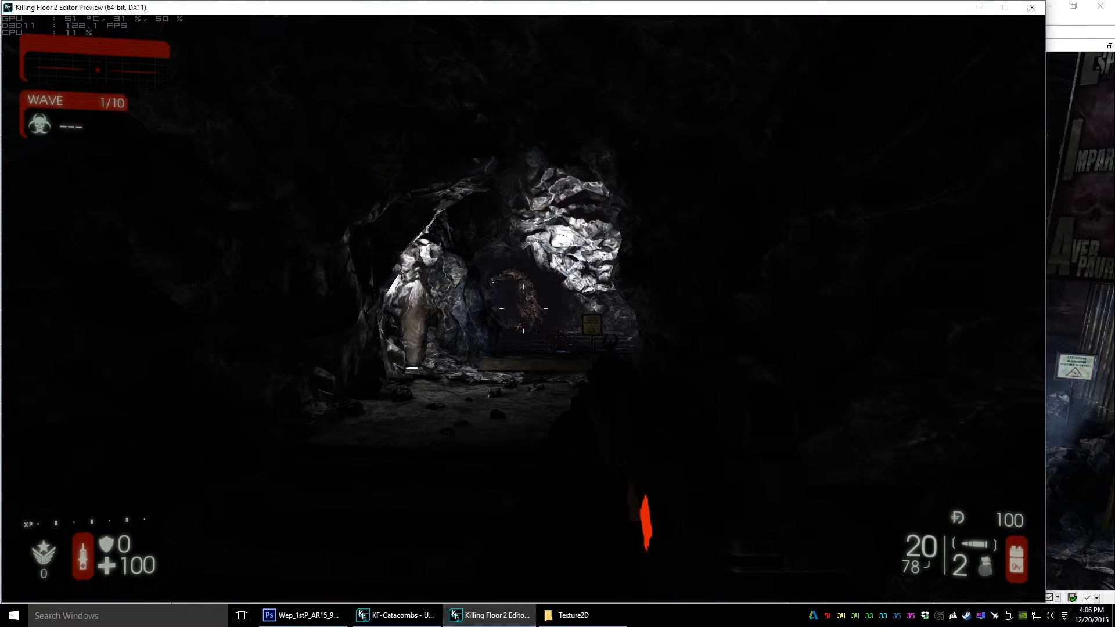
pyautogui.press('w')
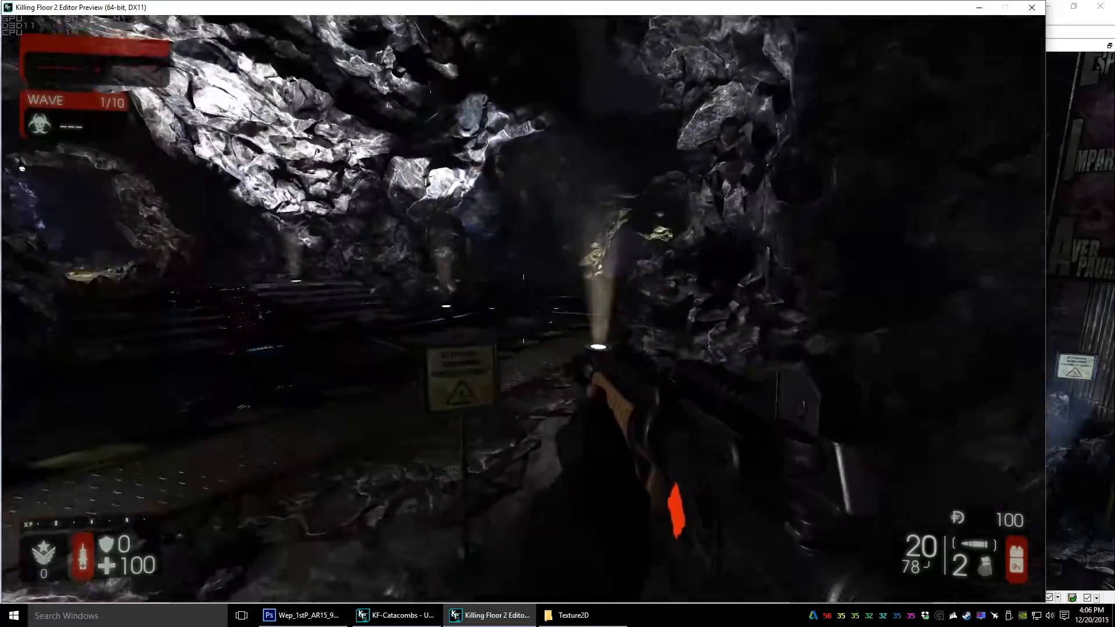
pyautogui.press('w')
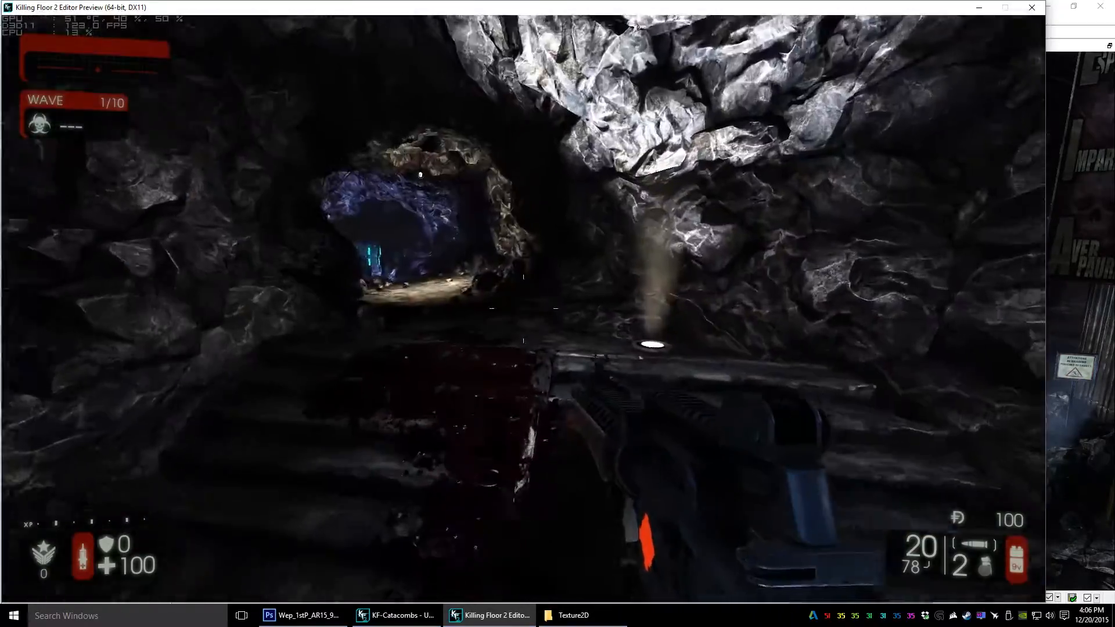
pyautogui.press('w')
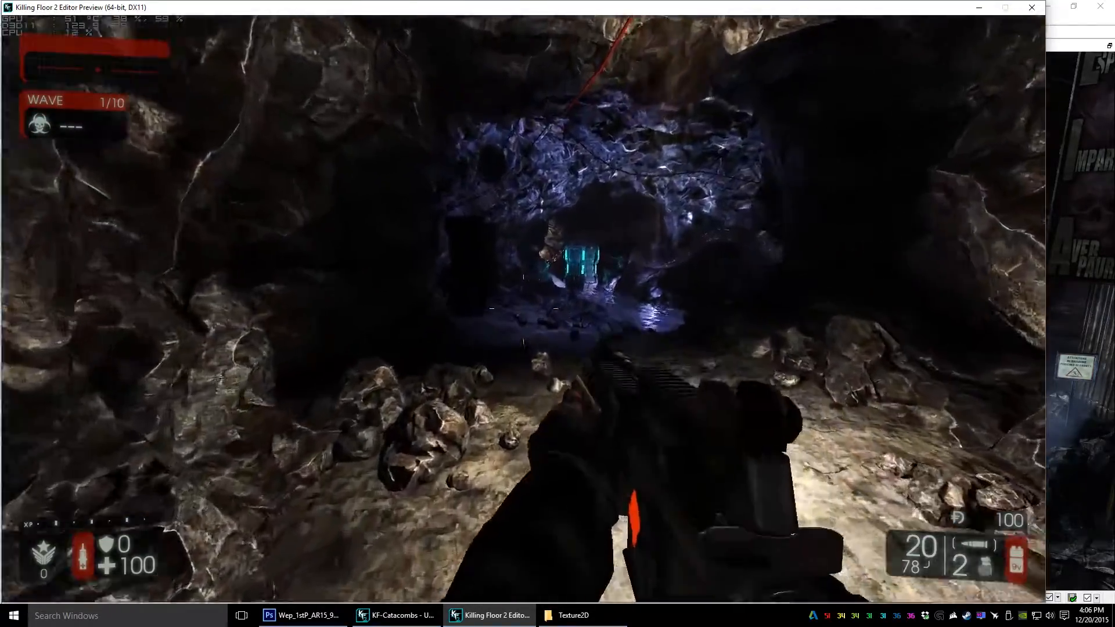
pyautogui.press('w')
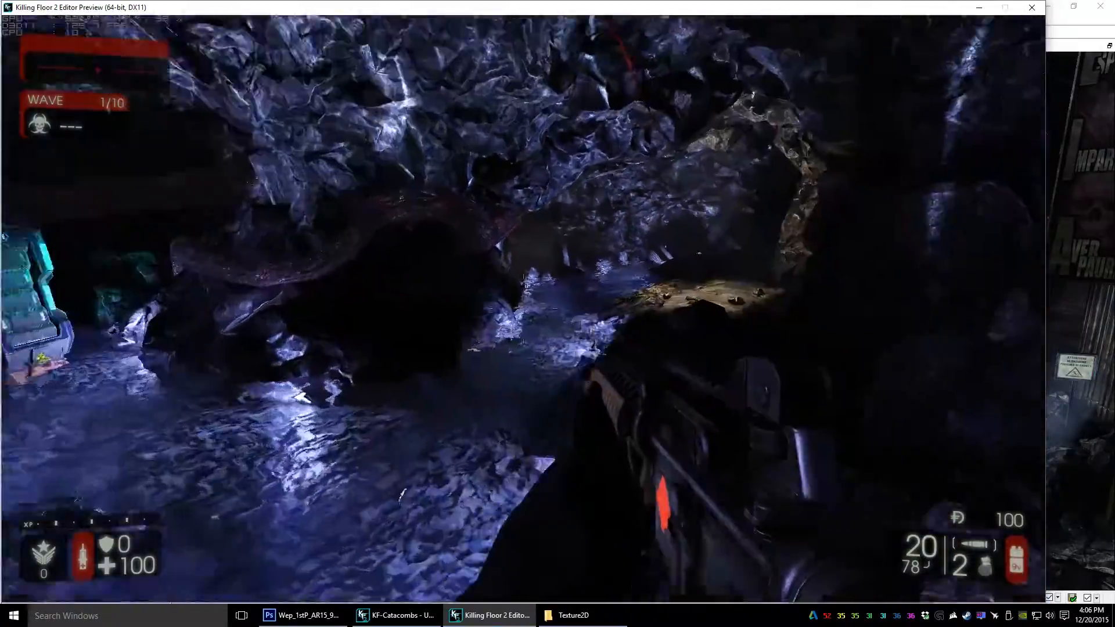
pyautogui.press('w')
pyautogui.press('w')
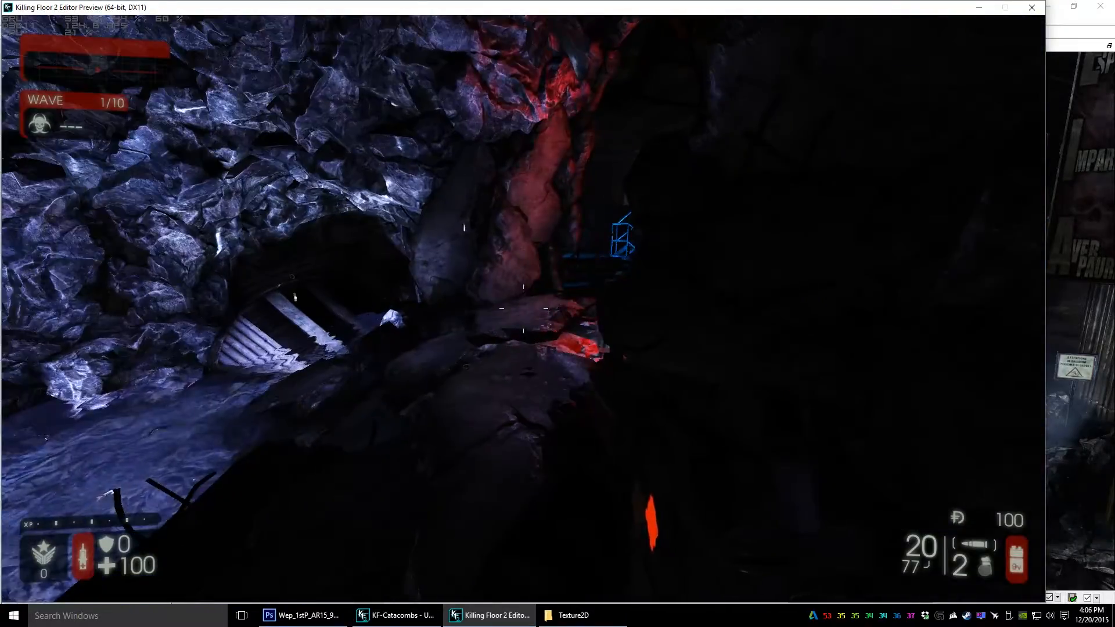
pyautogui.press('w')
pyautogui.press('w')
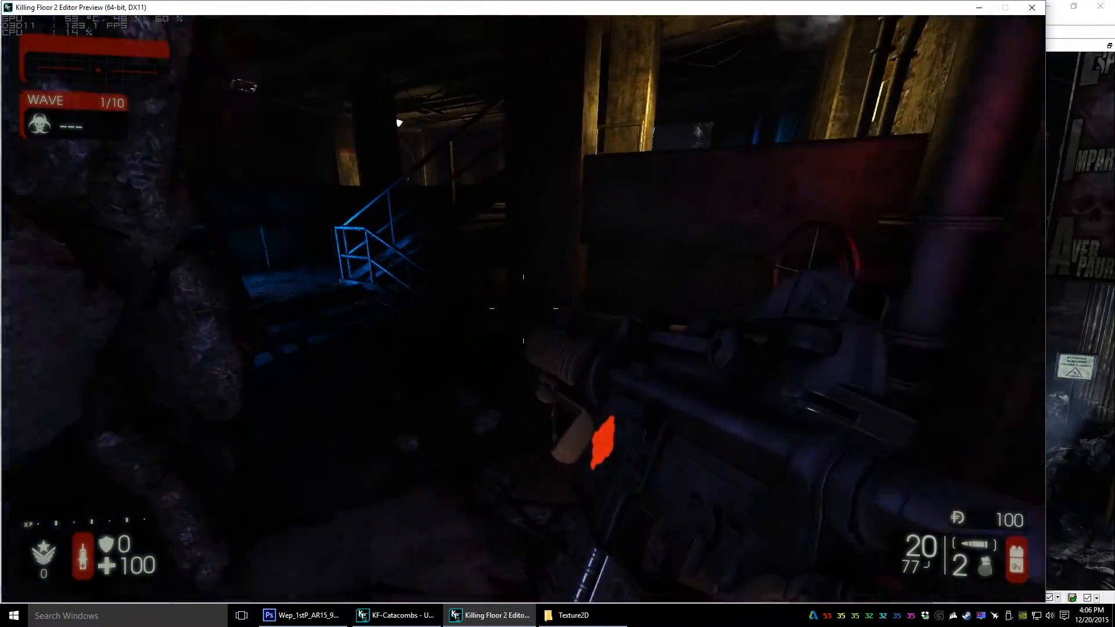
pyautogui.press('w')
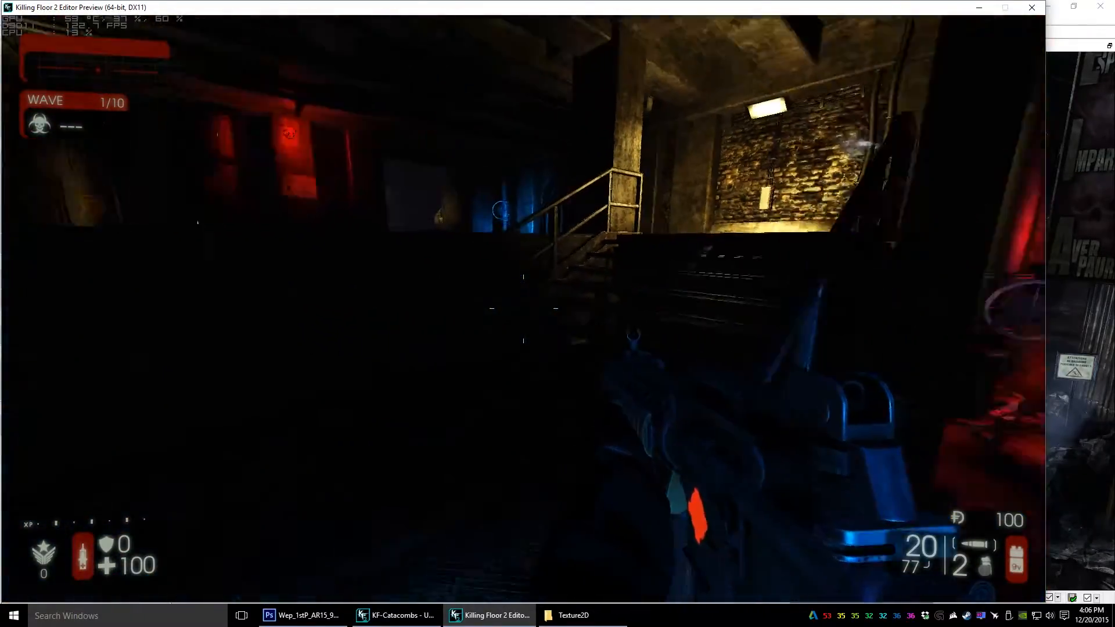
# - Explore the dark industrial rooms, cross the grated walkway and enter the caves, examining the rifle emblem's glow in shadow and coloured light
pyautogui.press('w')
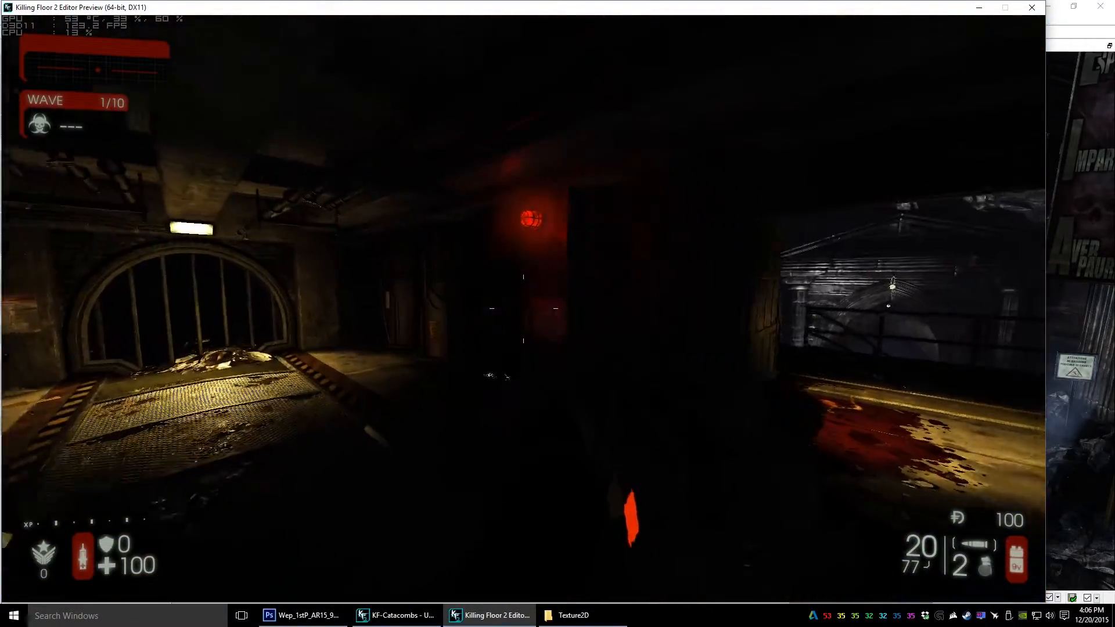
pyautogui.click(524, 309)
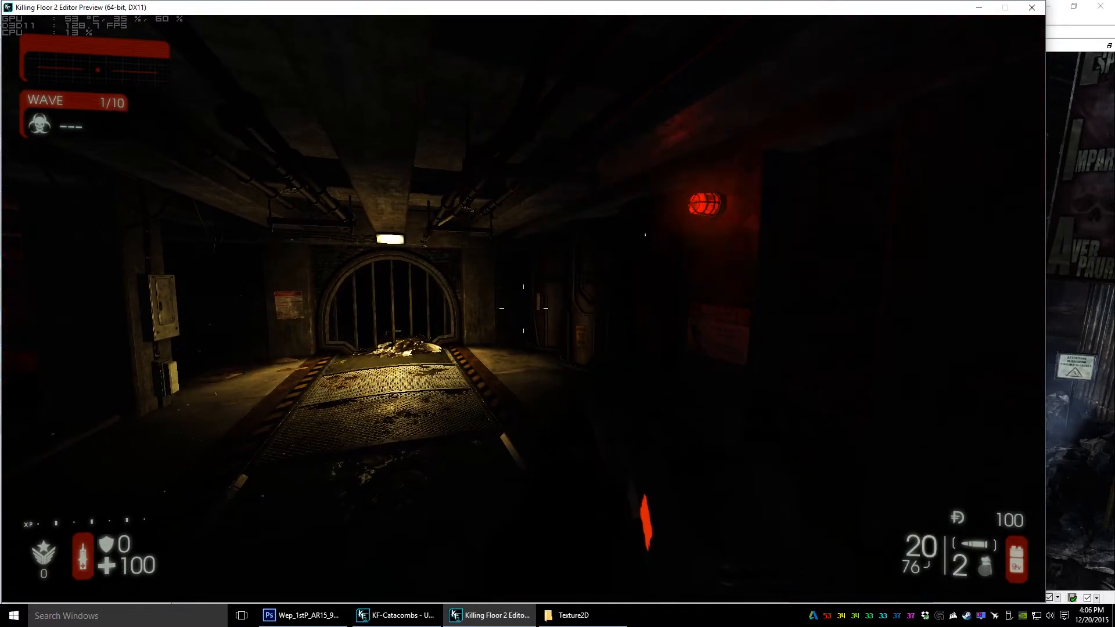
pyautogui.press('w')
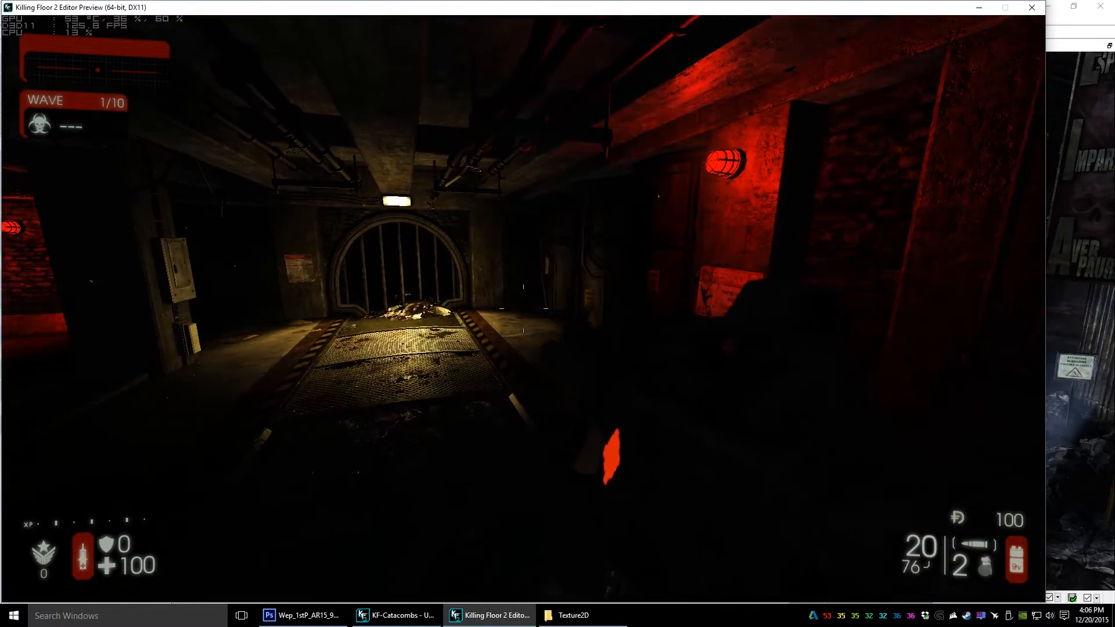
pyautogui.press('s')
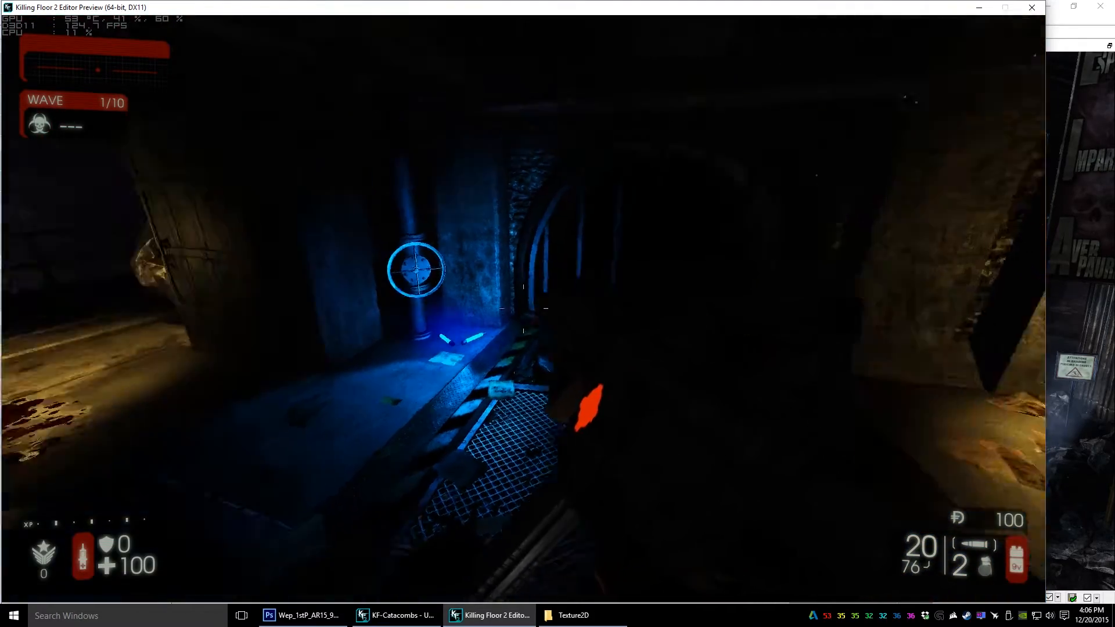
pyautogui.press('w')
pyautogui.press('w')
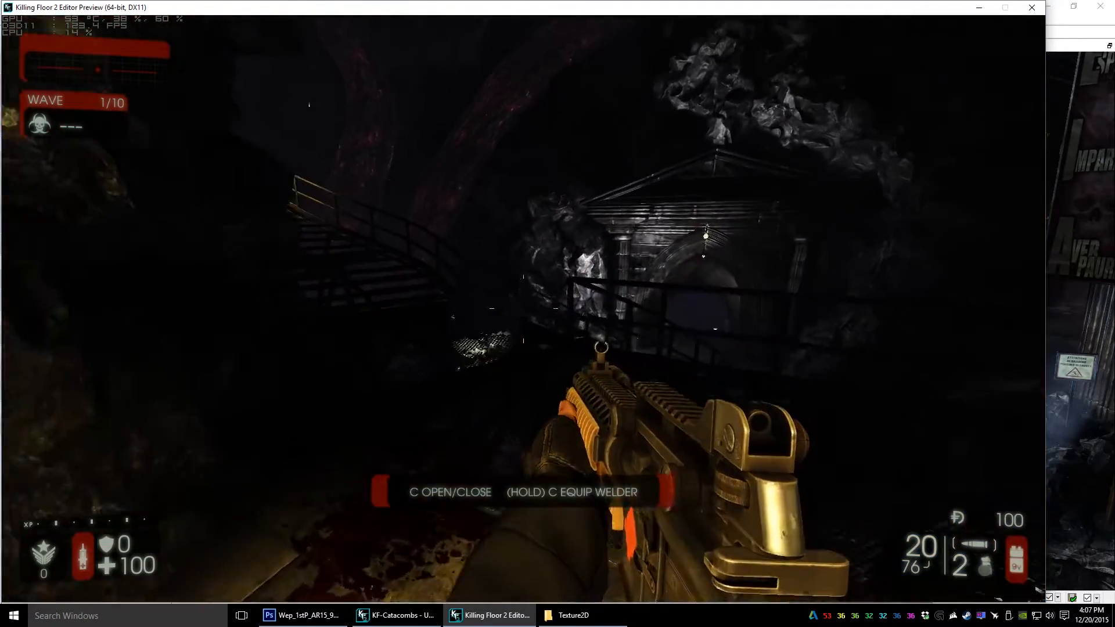
pyautogui.press('w')
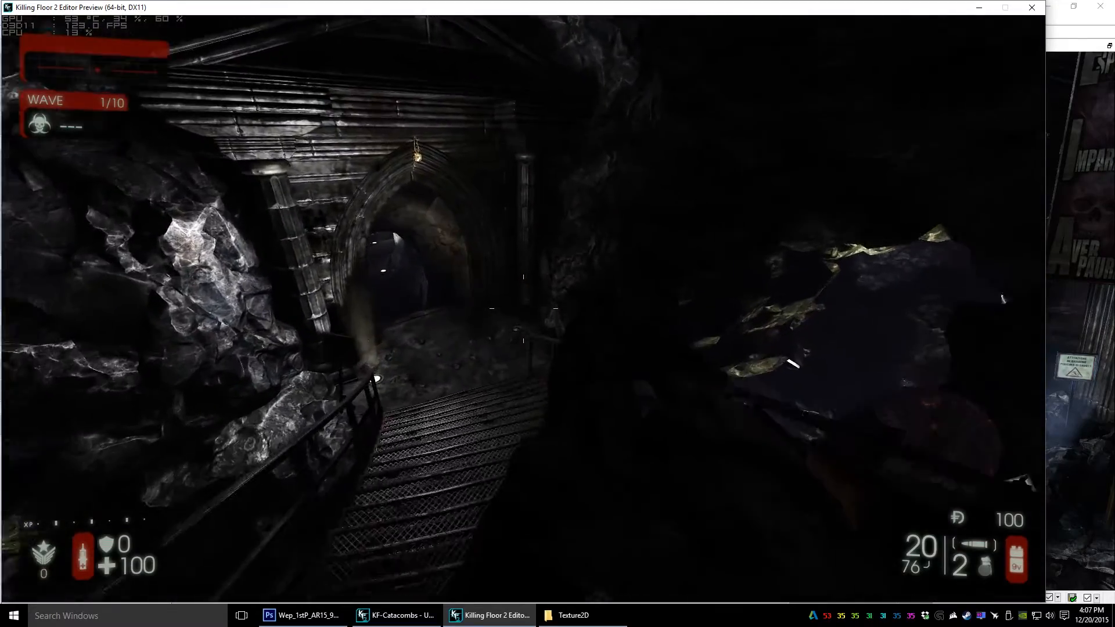
pyautogui.press('w')
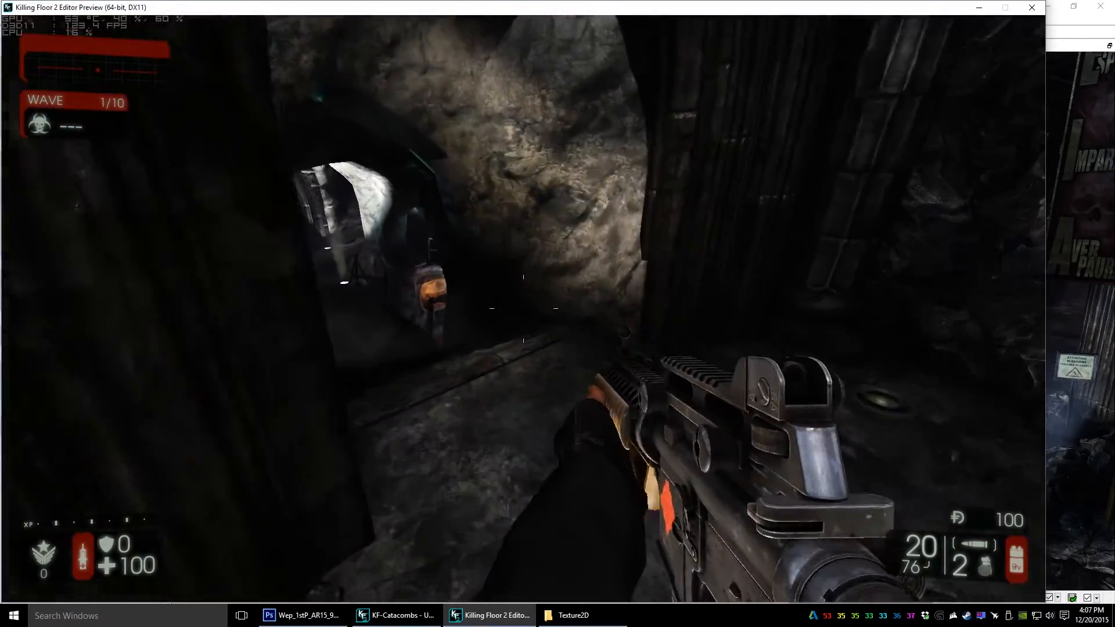
pyautogui.press('w')
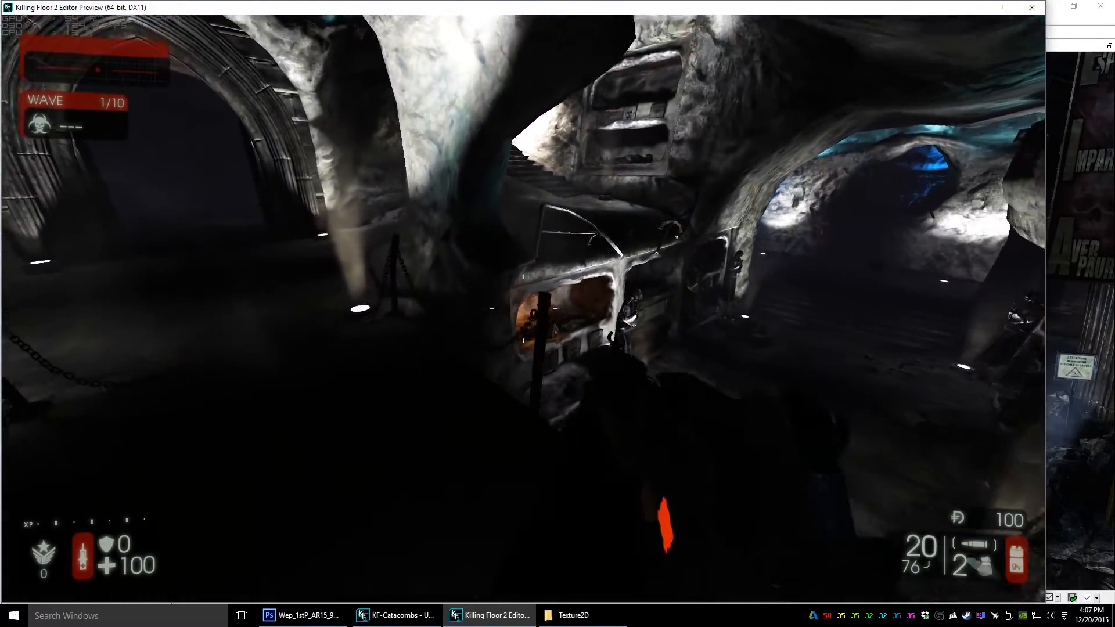
pyautogui.press('w')
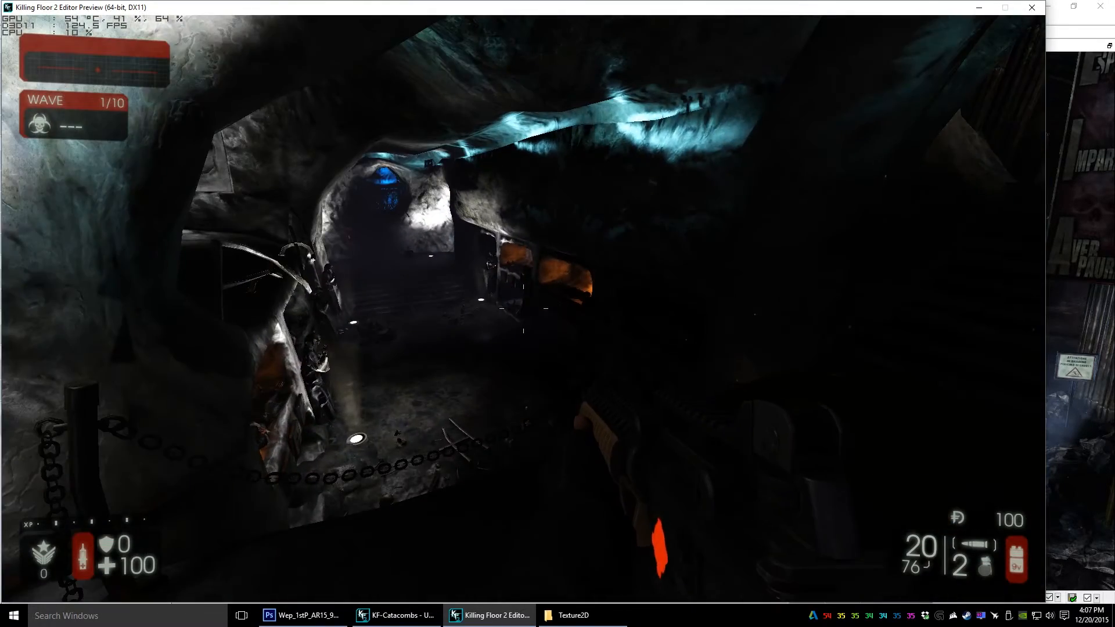